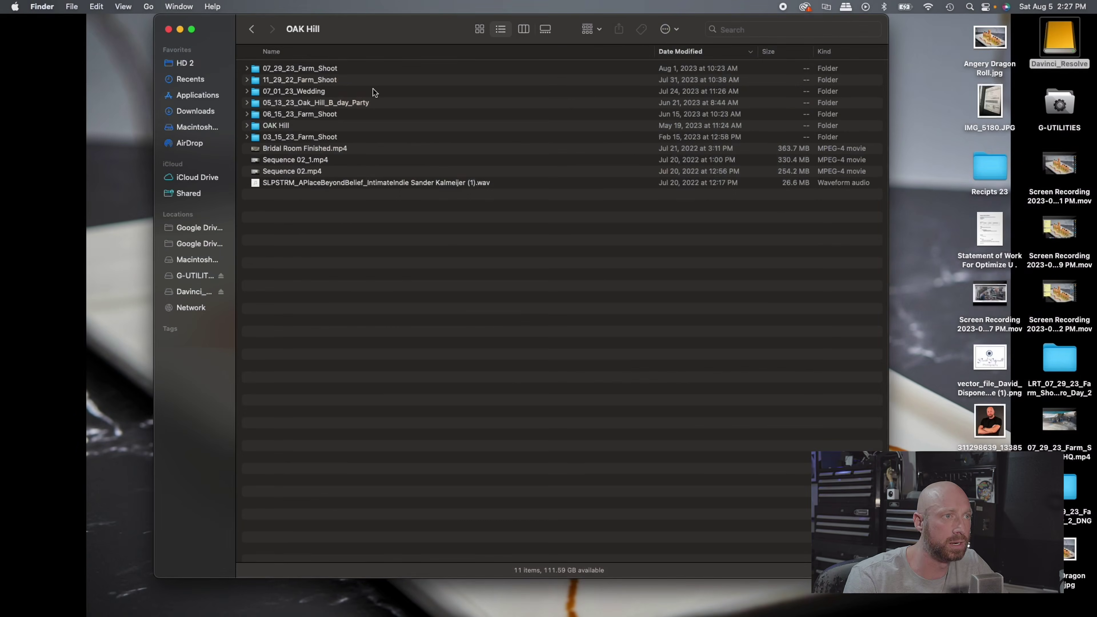
Step: Open the 07_29_23_Farm_Shoot folder and preview the Drone_Day_2 MP4 video
{"action": "left_click", "coordinate": [325, 72]}
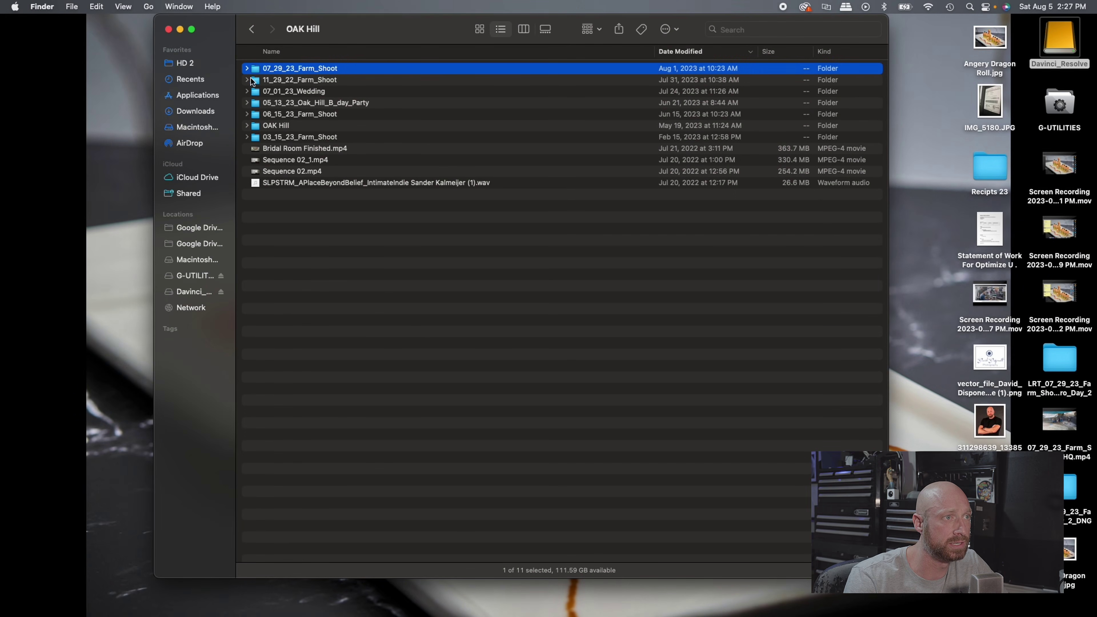
{"action": "double_click", "coordinate": [311, 69]}
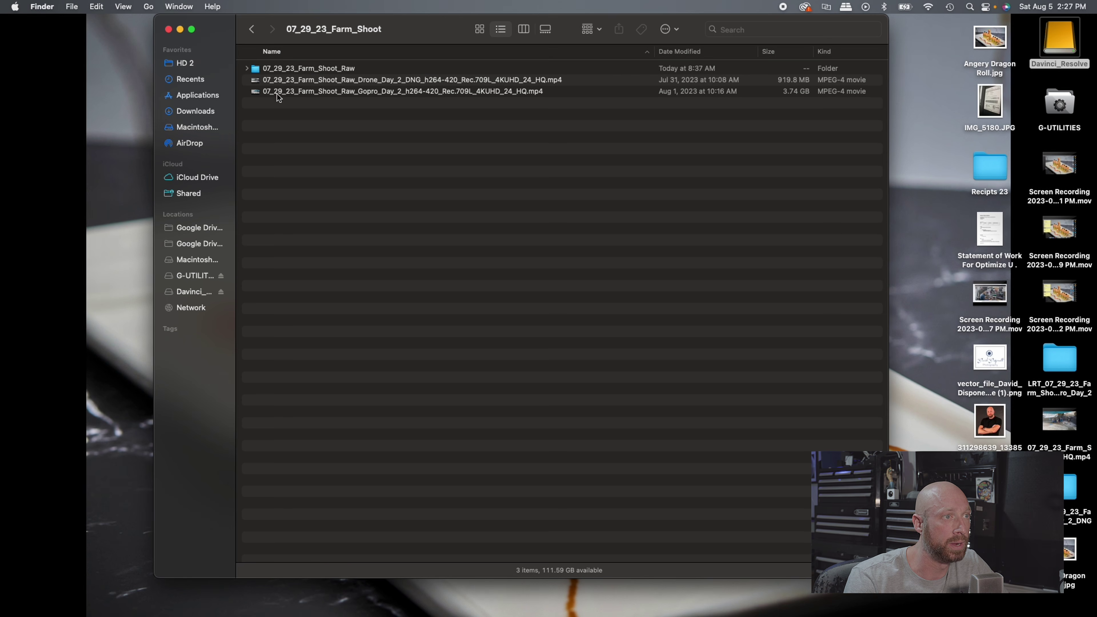
{"action": "left_click", "coordinate": [305, 81]}
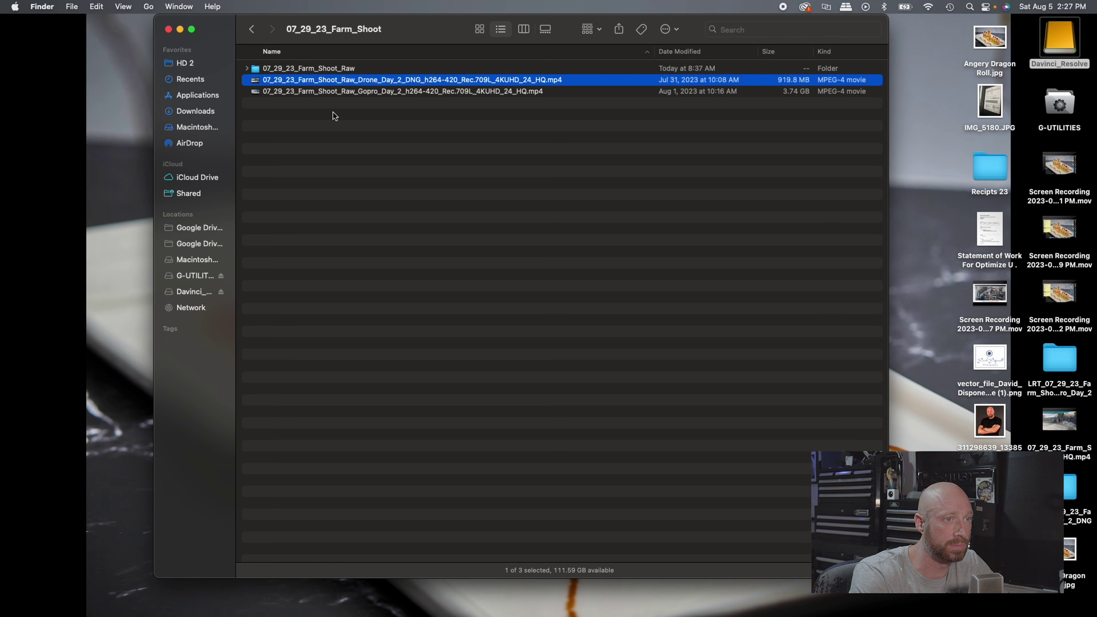
{"action": "key", "text": "space"}
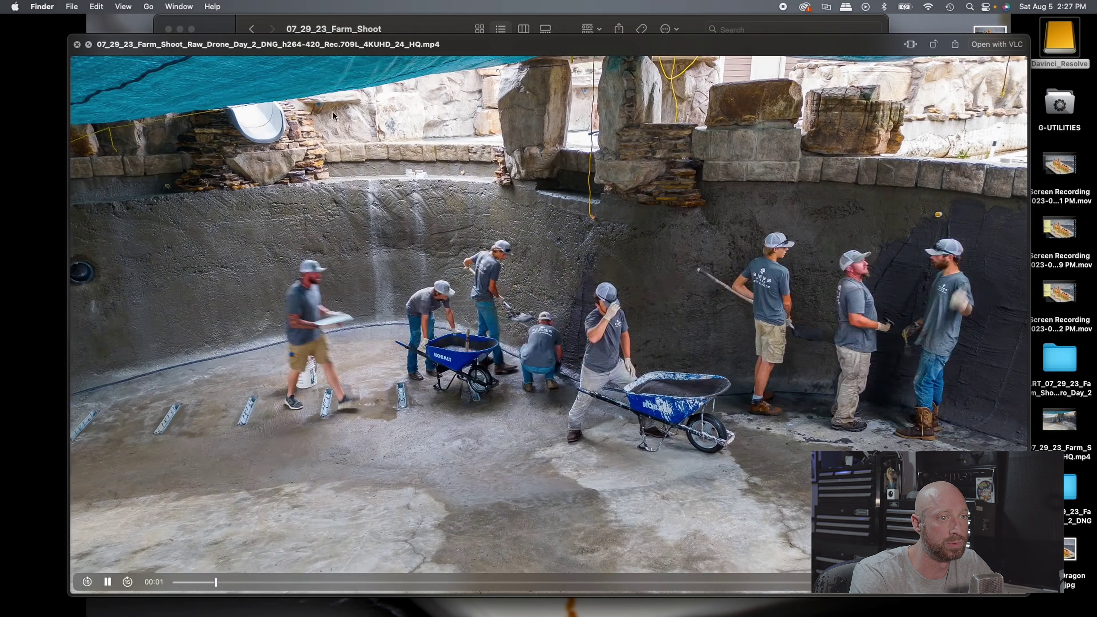
{"action": "key", "text": "space"}
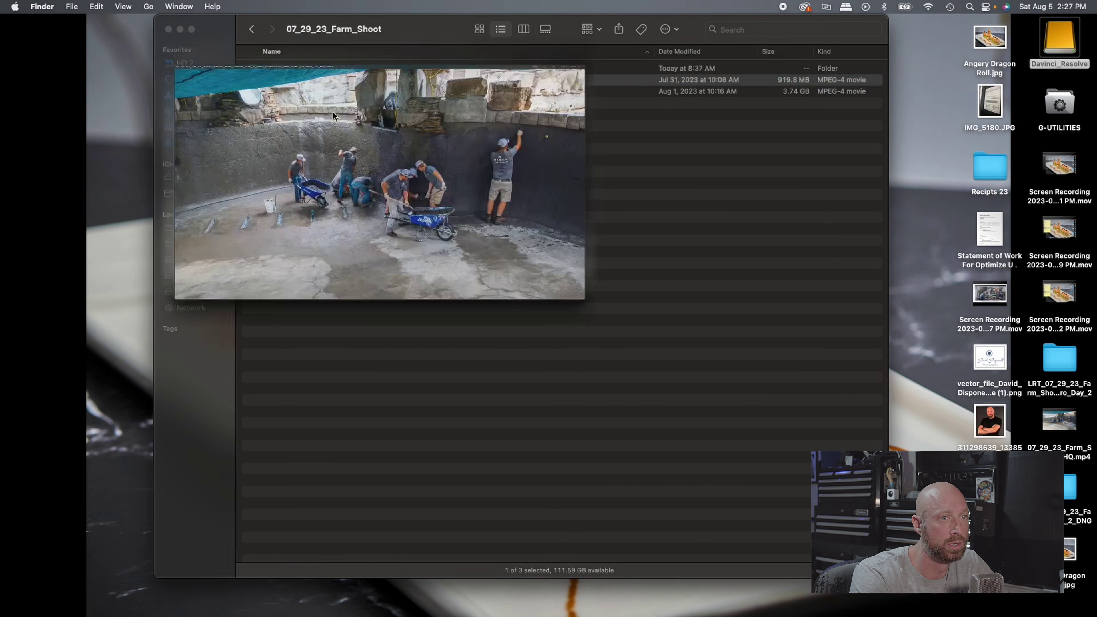
Step: Look inside the 07_29_23_Farm_Shoot_Raw folder and return to its parent folder
{"action": "double_click", "coordinate": [322, 69]}
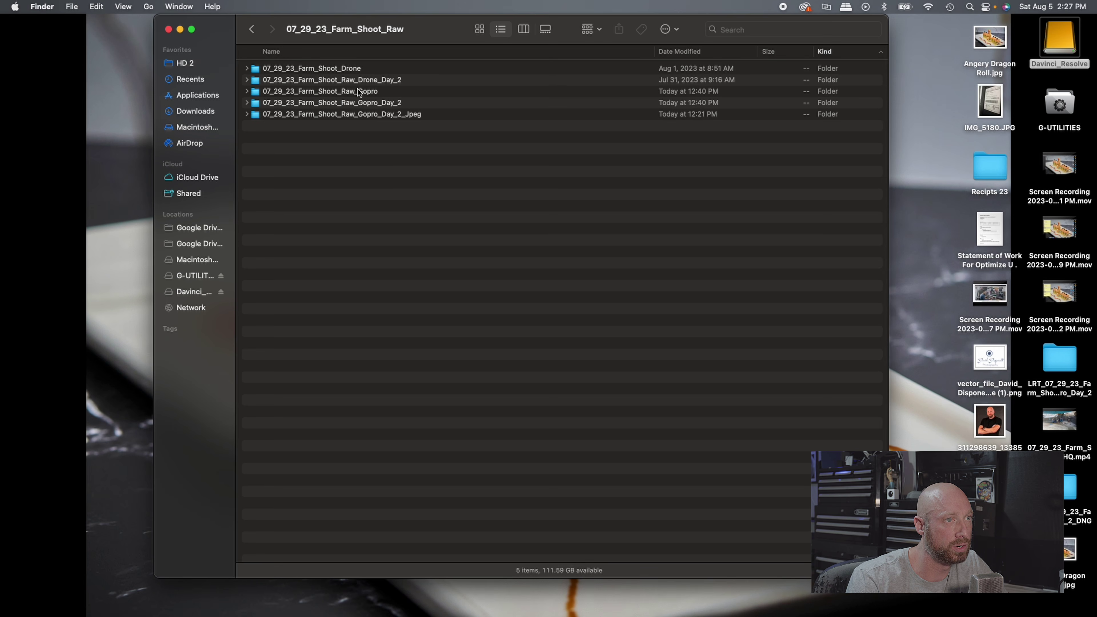
{"action": "left_click", "coordinate": [245, 29]}
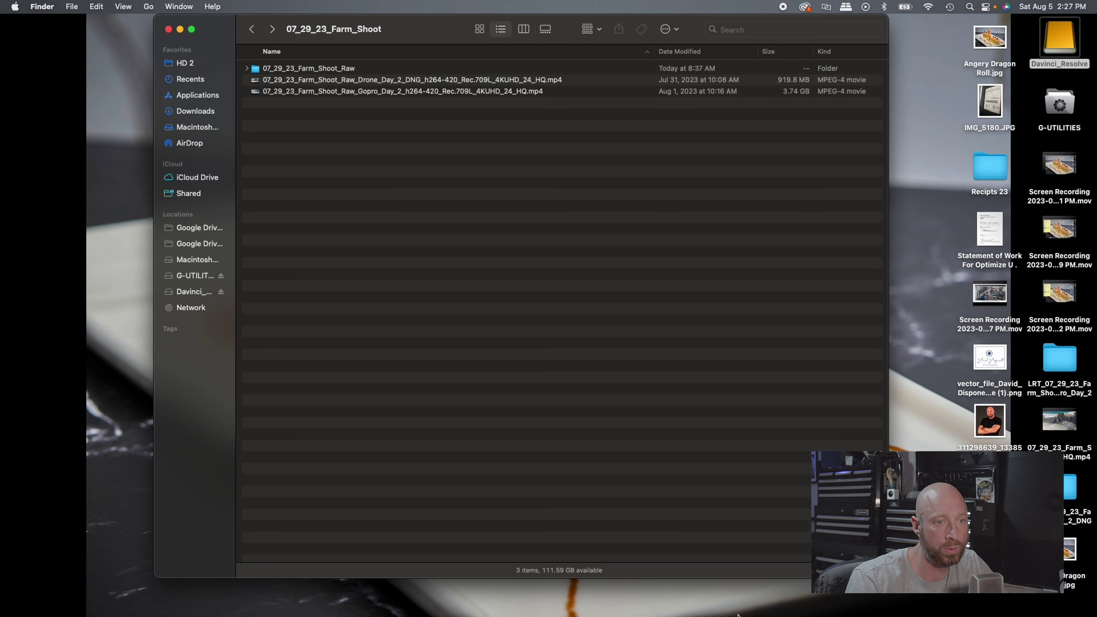
Step: Switch to LRTimelapse and load the 07_29_23_Farm_Shoot_Raw_Gopro_Day_2 folder, acknowledging the file type notice
{"action": "mouse_move", "coordinate": [738, 615]}
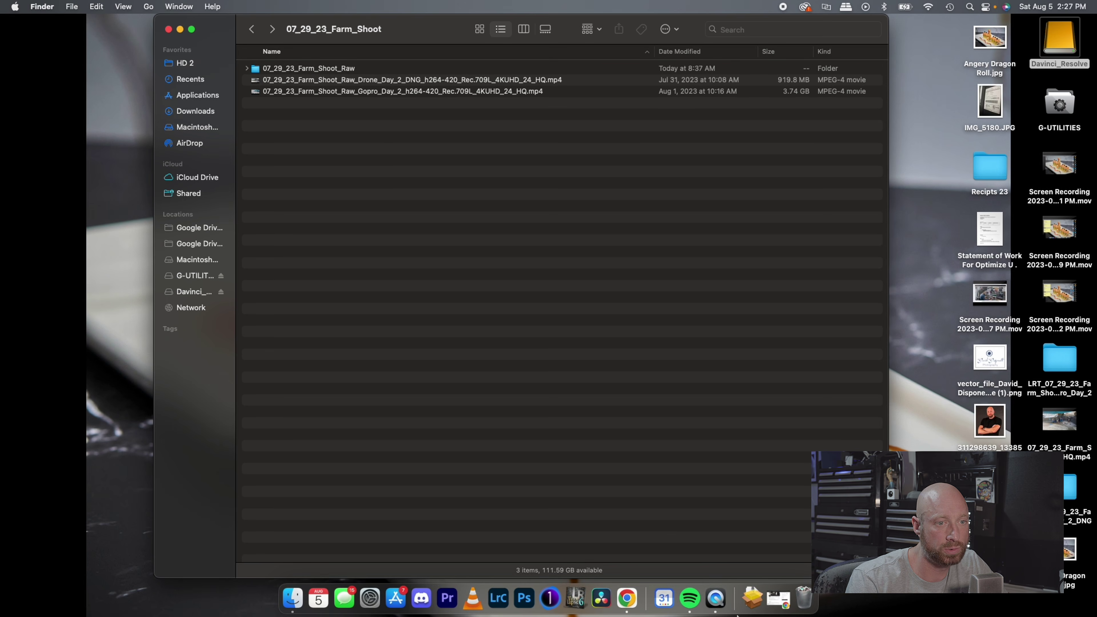
{"action": "left_click", "coordinate": [582, 604]}
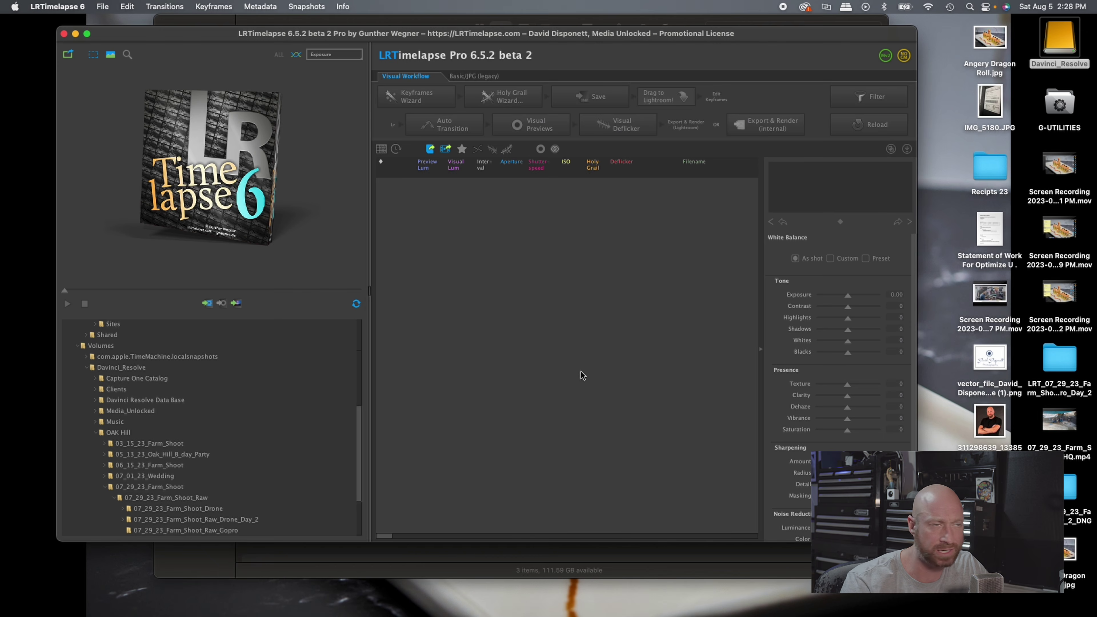
{"action": "left_click_drag", "start_coordinate": [493, 35], "coordinate": [553, 46]}
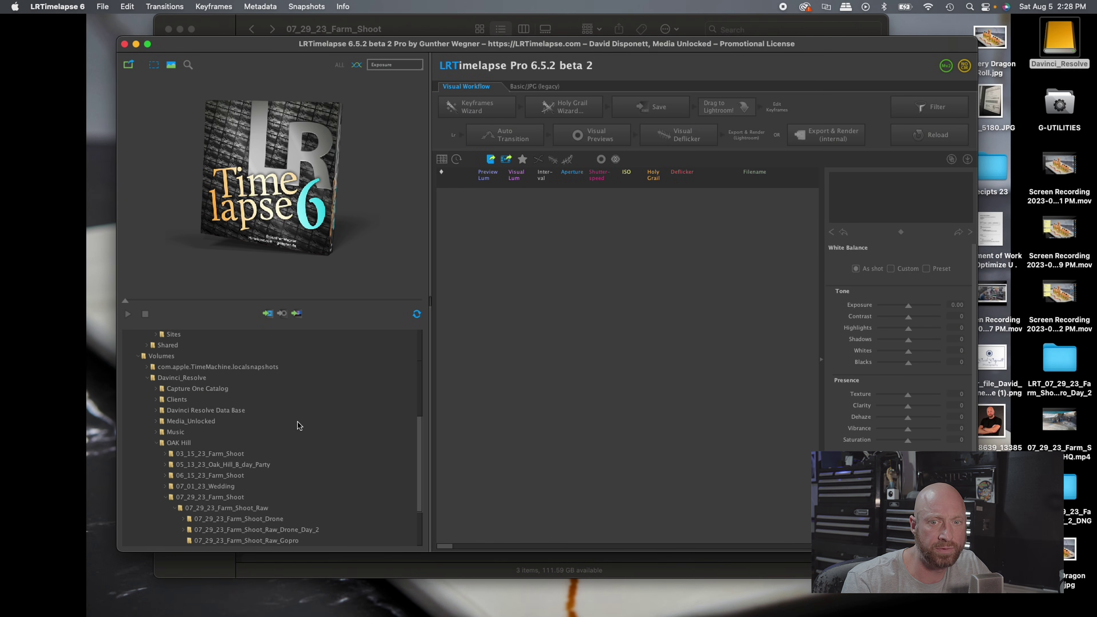
{"action": "scroll", "coordinate": [299, 425], "scroll_direction": "down", "scroll_amount": 5}
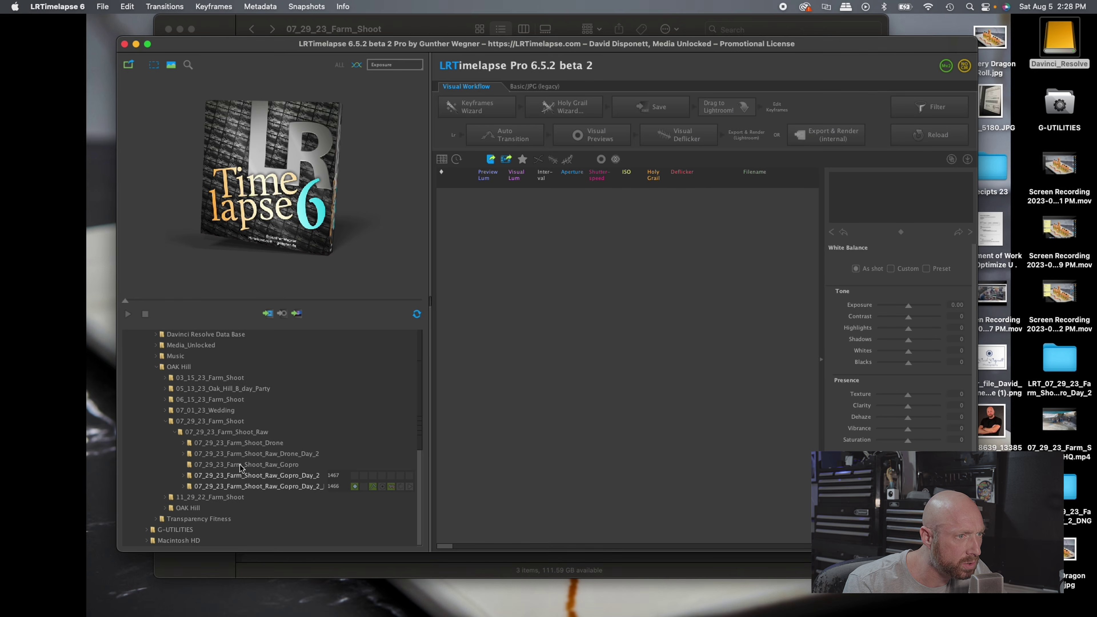
{"action": "left_click", "coordinate": [309, 477]}
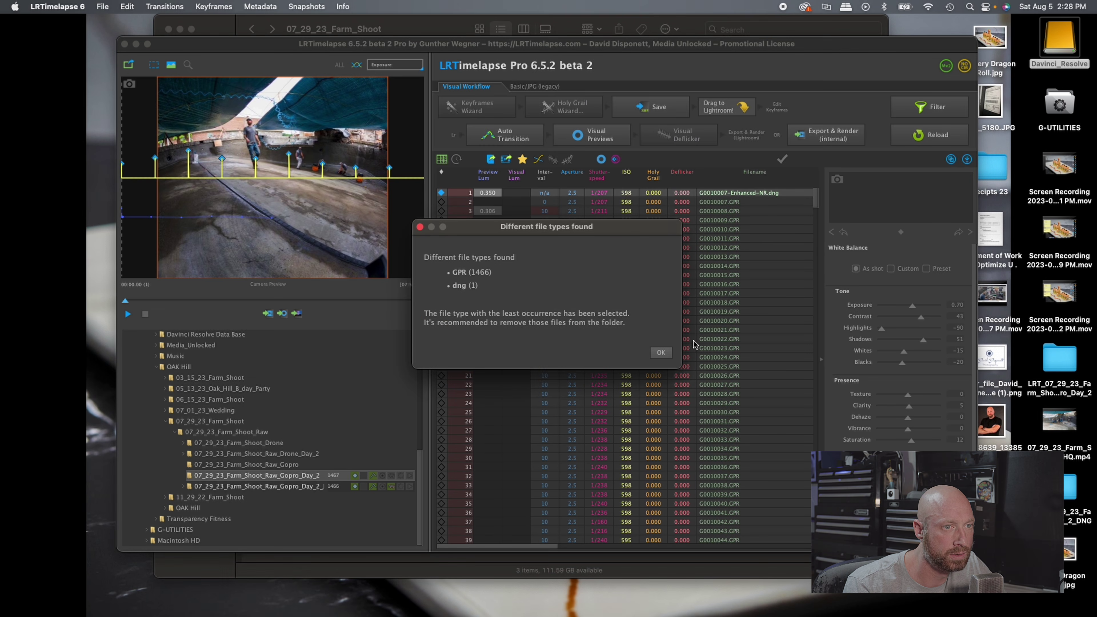
{"action": "left_click", "coordinate": [668, 354]}
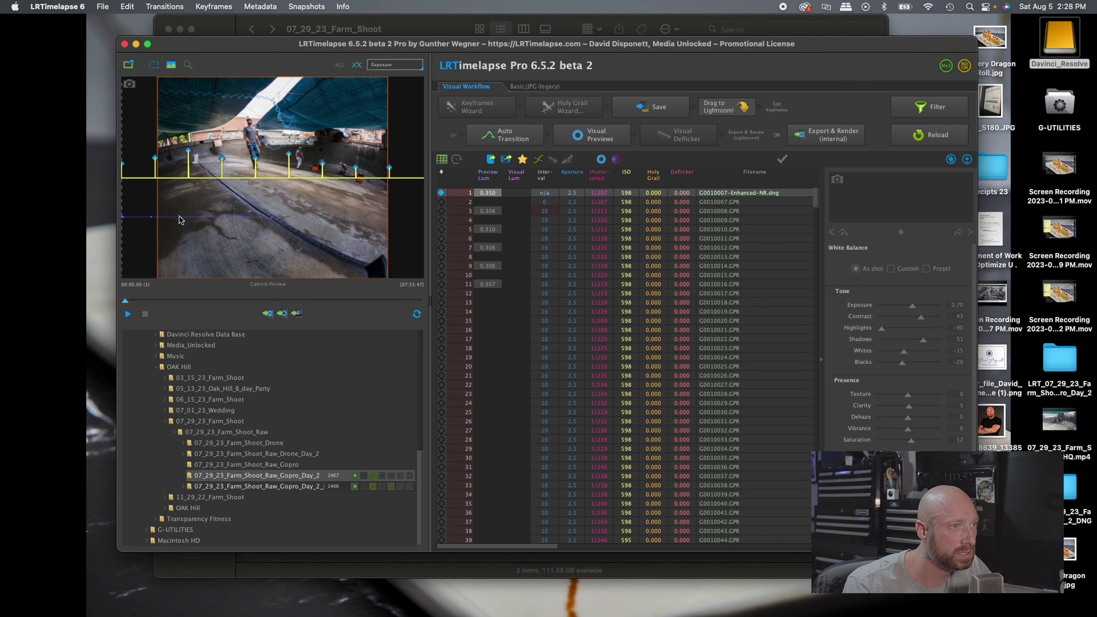
Step: Play the Gopro Day 2 sequence in the preview and step through its early frames
{"action": "left_click_drag", "start_coordinate": [182, 220], "coordinate": [265, 221]}
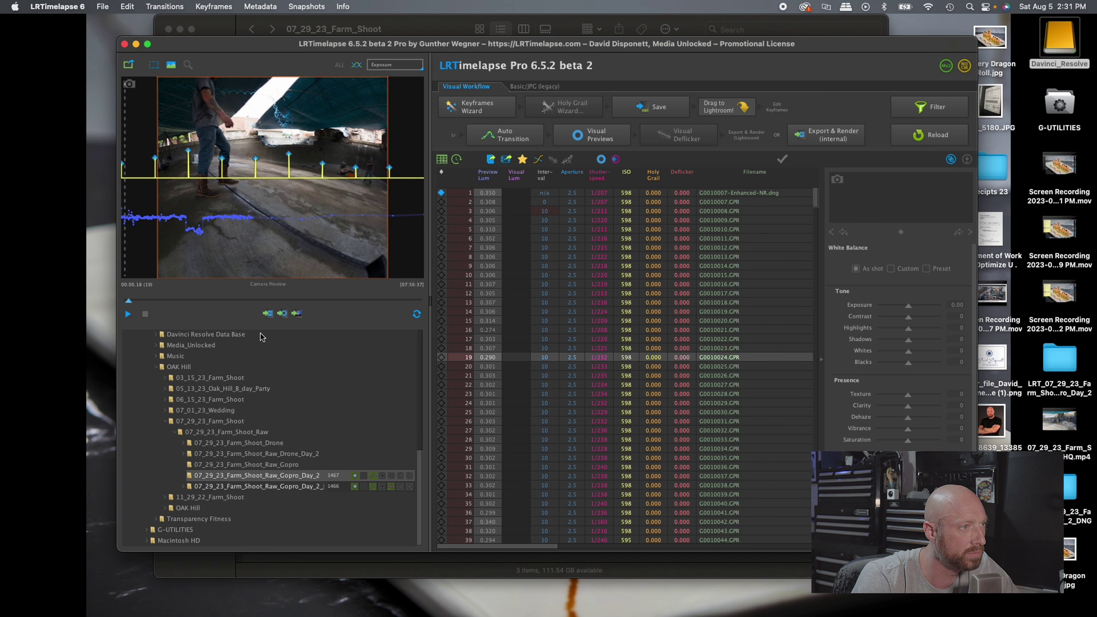
{"action": "left_click", "coordinate": [129, 315]}
{"action": "left_click", "coordinate": [145, 314]}
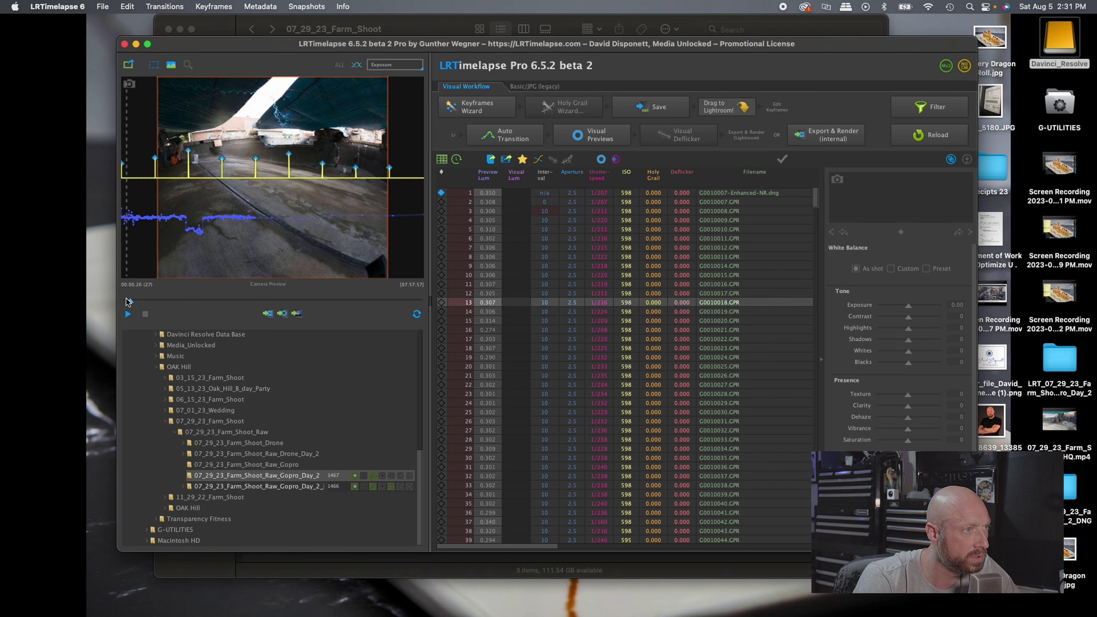
{"action": "key", "text": "Left"}
{"action": "key", "text": "Right"}
{"action": "key", "text": "Right"}
{"action": "key", "text": "Right"}
{"action": "key", "text": "Right"}
{"action": "key", "text": "Right"}
{"action": "key", "text": "Right"}
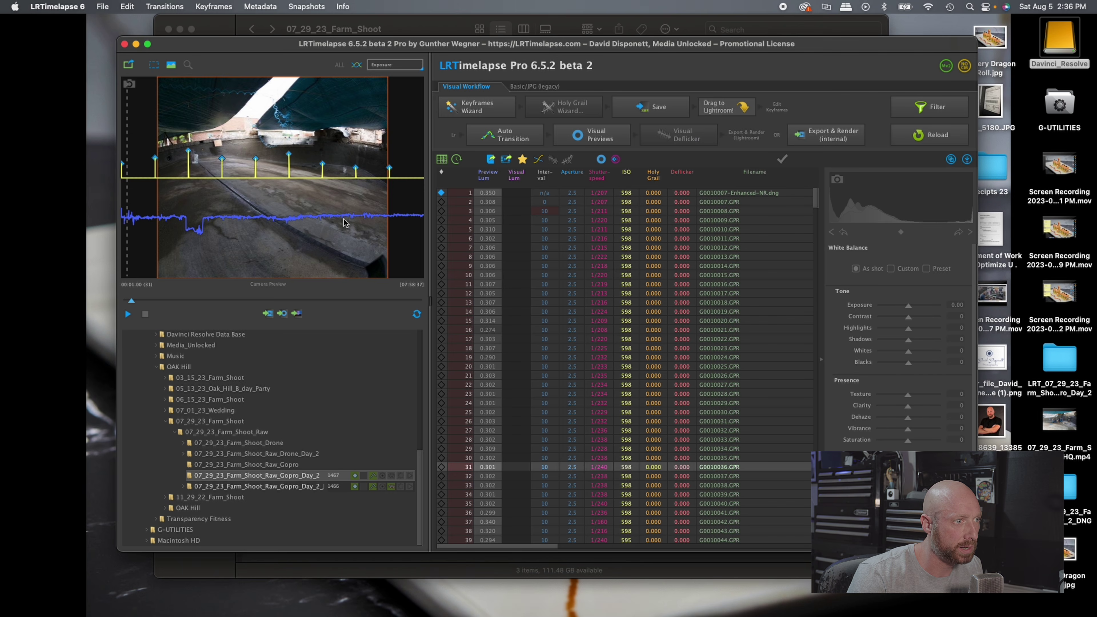
{"action": "left_click", "coordinate": [128, 315]}
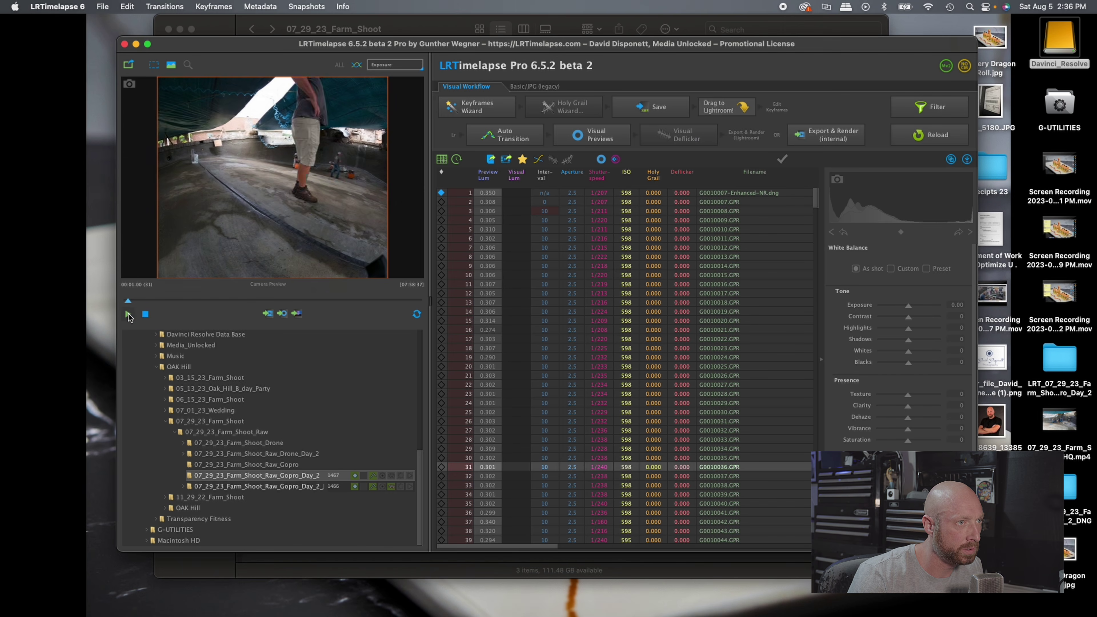
{"action": "left_click", "coordinate": [128, 314]}
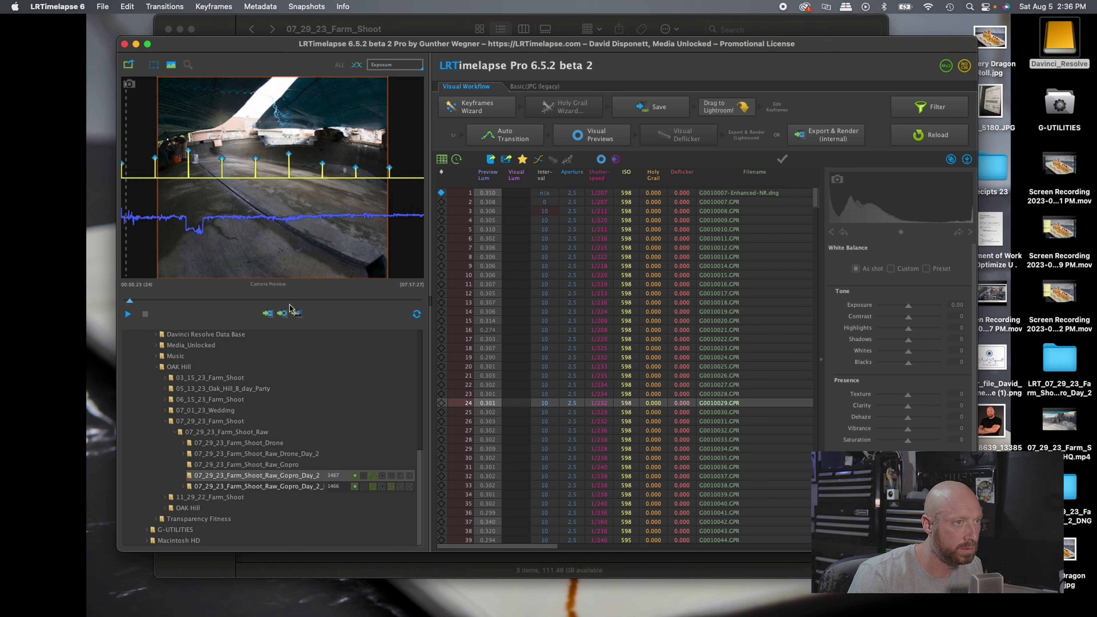
Step: Detach the preview into a separate window, play the sequence there, and dock it again
{"action": "left_click", "coordinate": [128, 65]}
{"action": "left_click_drag", "start_coordinate": [137, 35], "coordinate": [277, 90]}
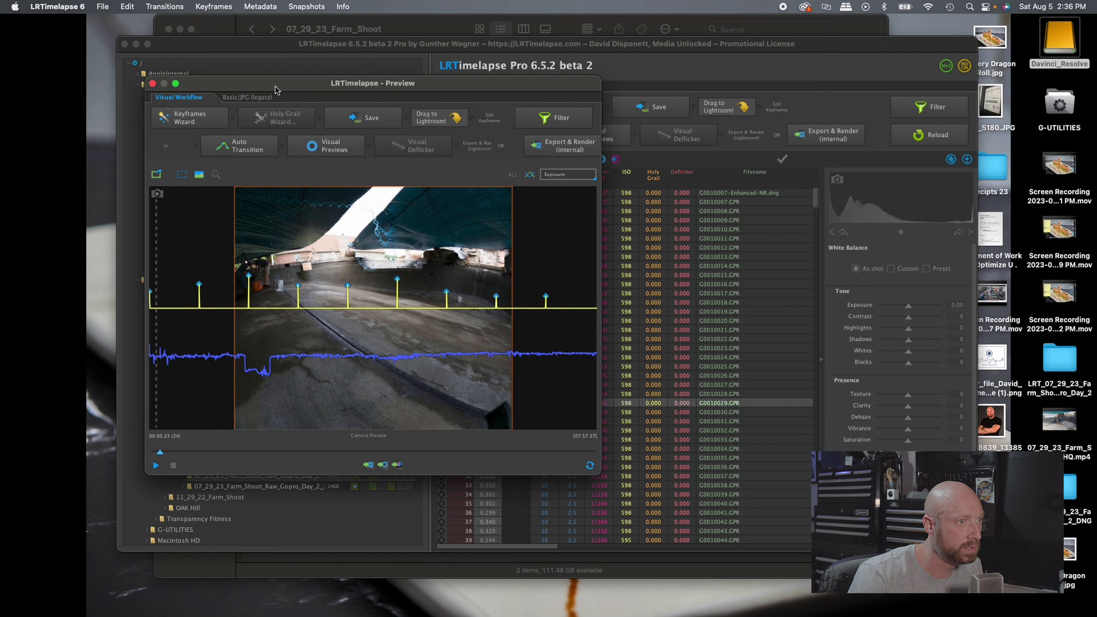
{"action": "left_click", "coordinate": [156, 466]}
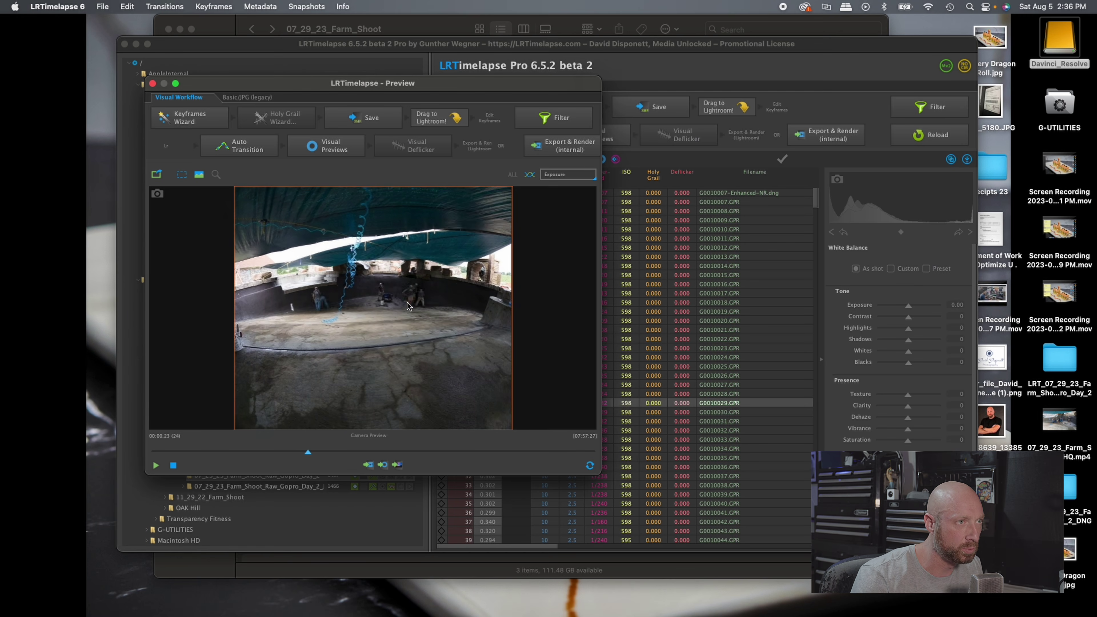
{"action": "left_click", "coordinate": [154, 177]}
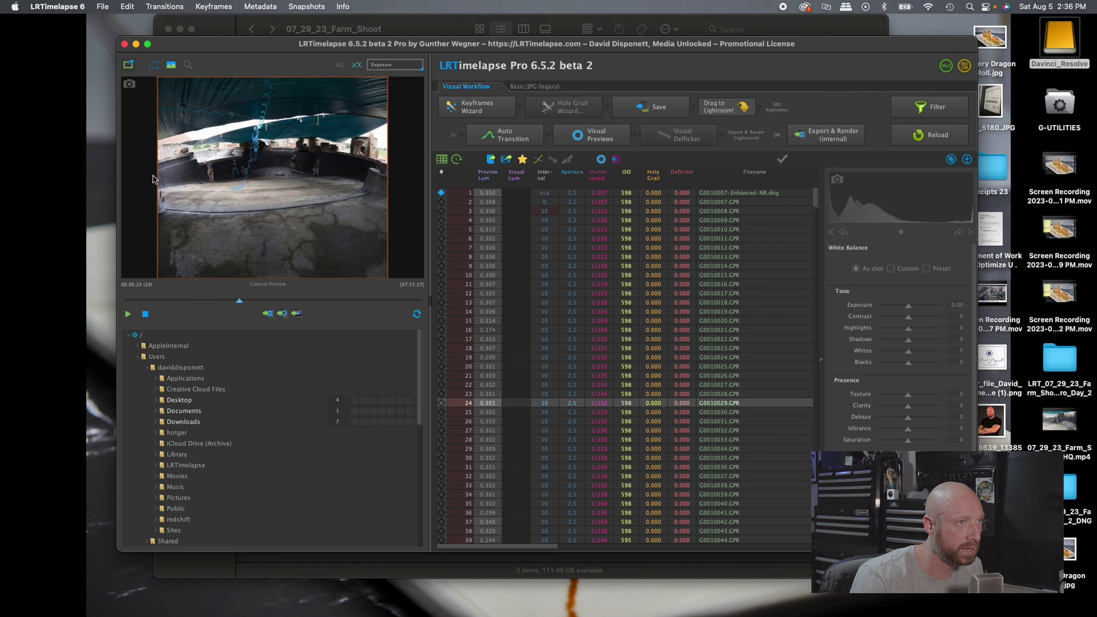
Step: Replace the sequence's existing keyframes with 5 new ones using the Keyframes Wizard, and save the metadata
{"action": "left_click", "coordinate": [467, 107]}
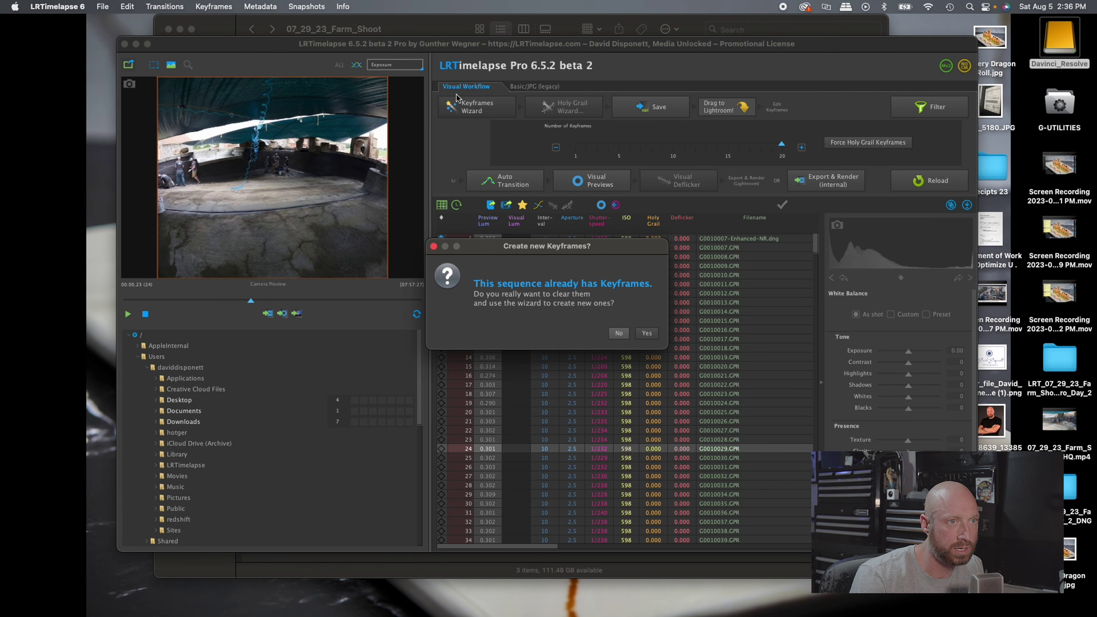
{"action": "left_click", "coordinate": [647, 333]}
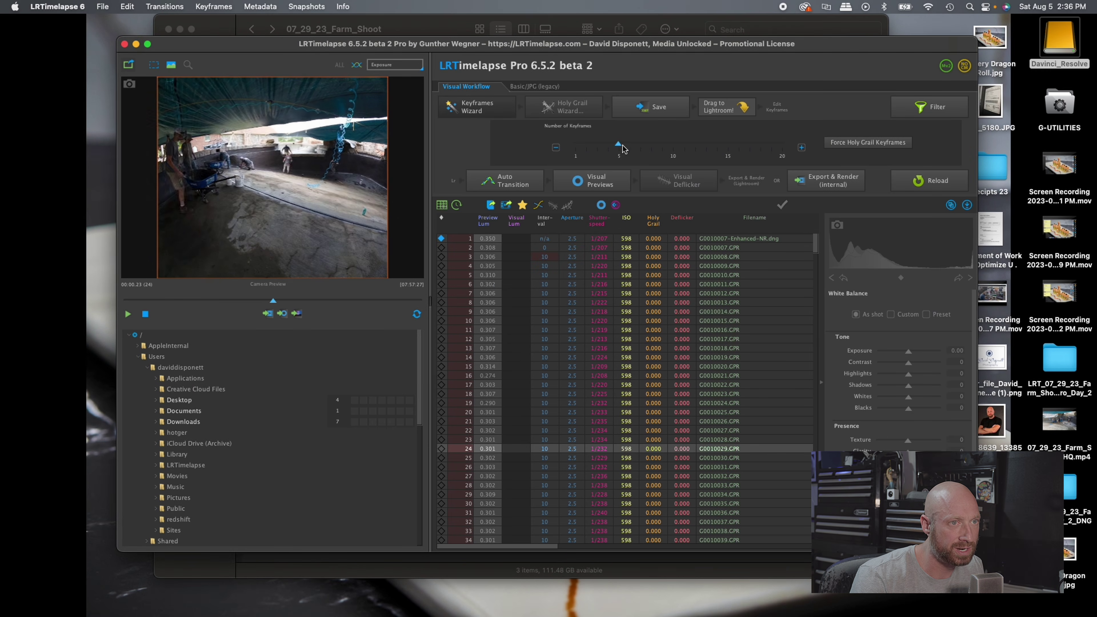
{"action": "mouse_move", "coordinate": [624, 148]}
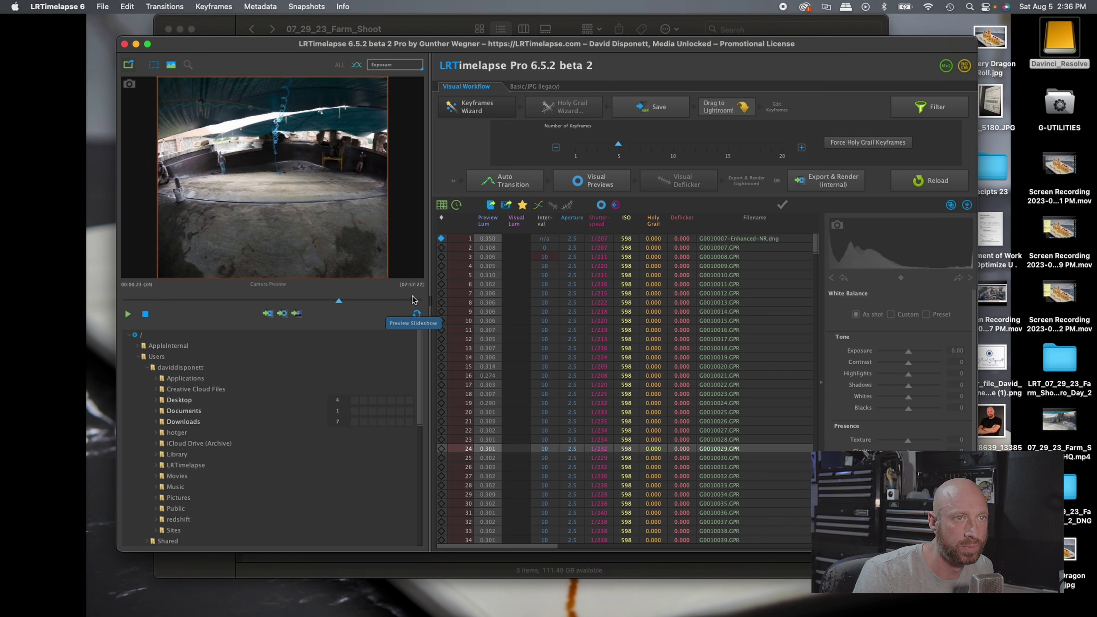
{"action": "left_click", "coordinate": [637, 111]}
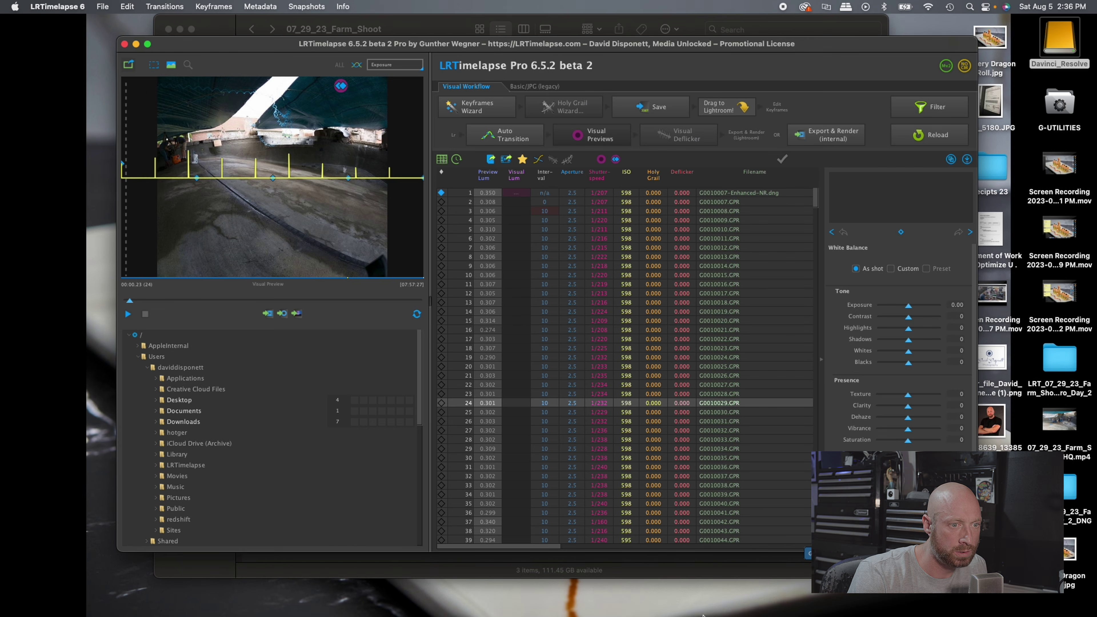
Step: Switch to Lightroom Classic, show the Library as a grid, and arrange its window so LRTimelapse's workflow controls stay accessible
{"action": "mouse_move", "coordinate": [703, 615]}
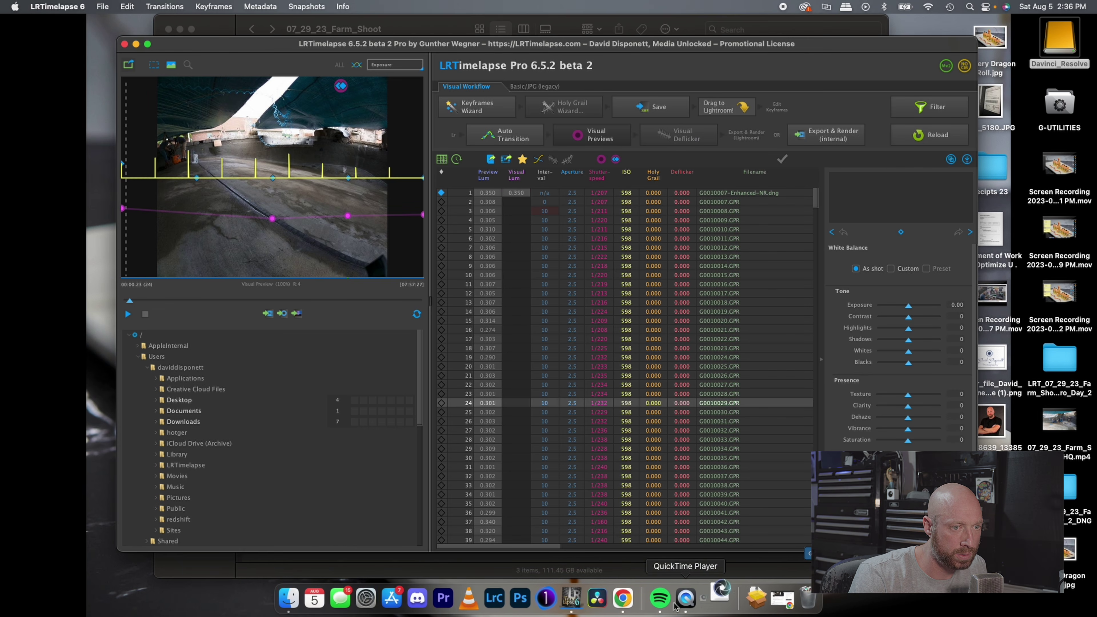
{"action": "left_click", "coordinate": [497, 599]}
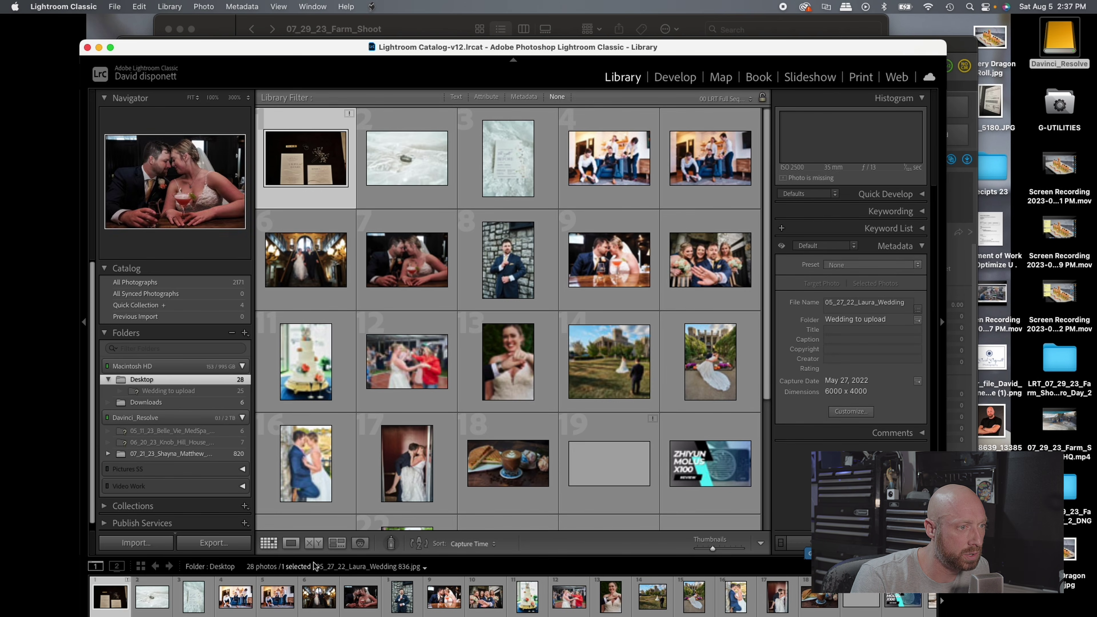
{"action": "left_click", "coordinate": [291, 543]}
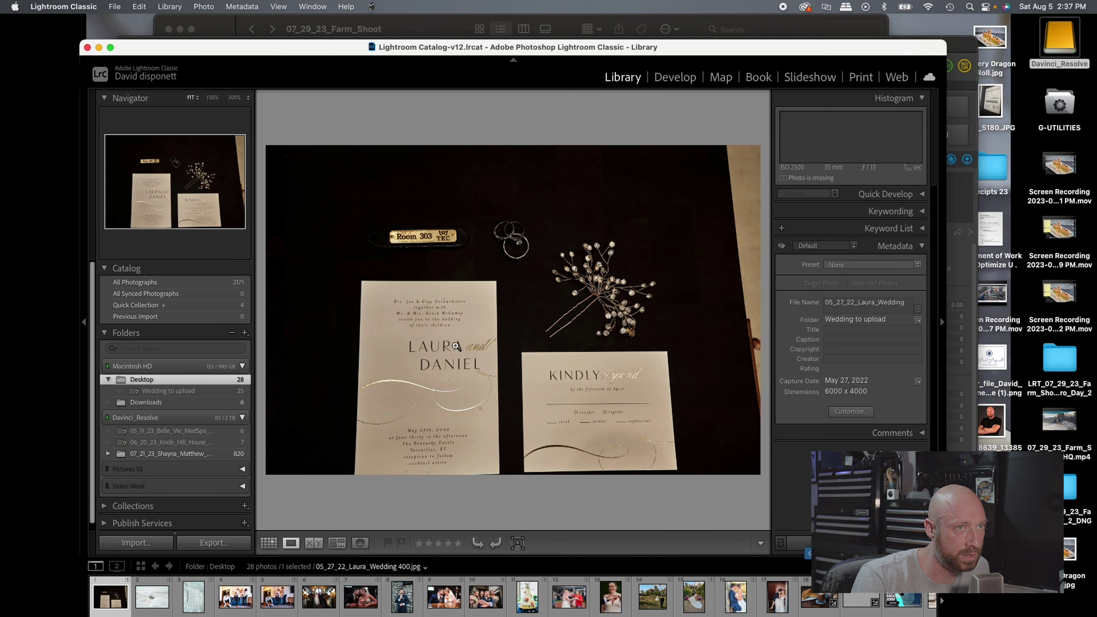
{"action": "left_click_drag", "start_coordinate": [480, 40], "coordinate": [513, 91]}
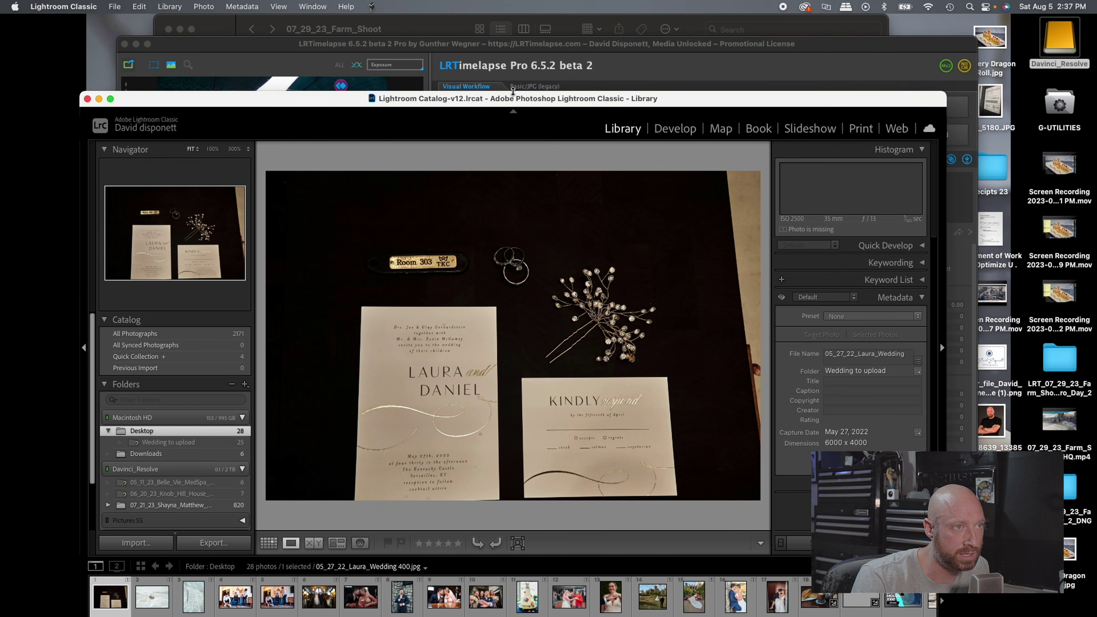
{"action": "left_click_drag", "start_coordinate": [333, 99], "coordinate": [749, 231]}
{"action": "left_click", "coordinate": [717, 118]}
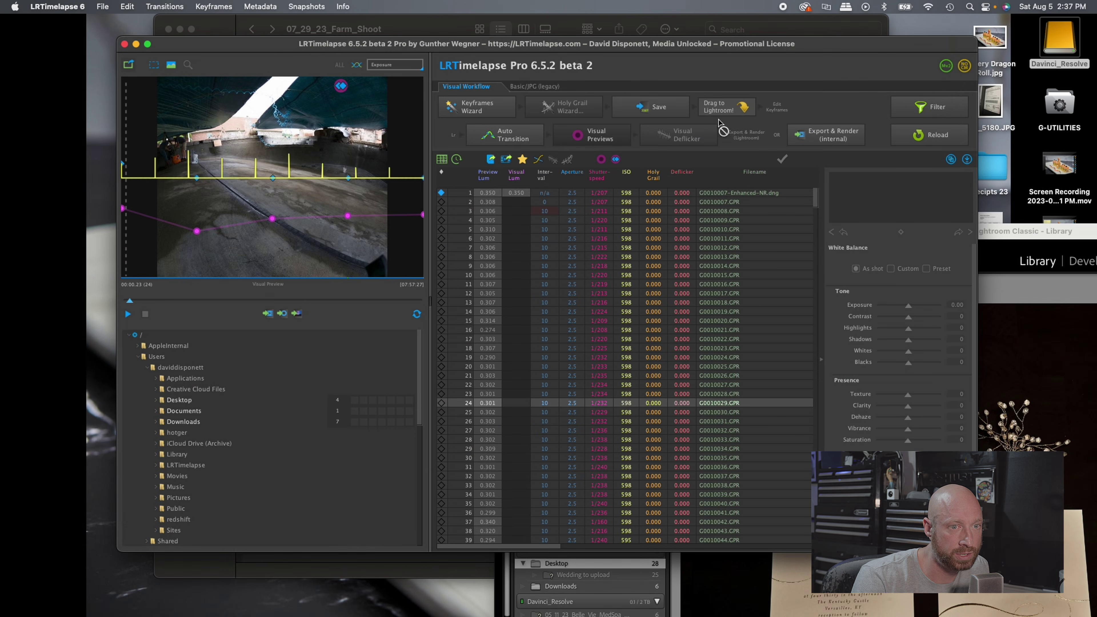
{"action": "left_click", "coordinate": [1031, 232]}
{"action": "double_click", "coordinate": [1031, 232]}
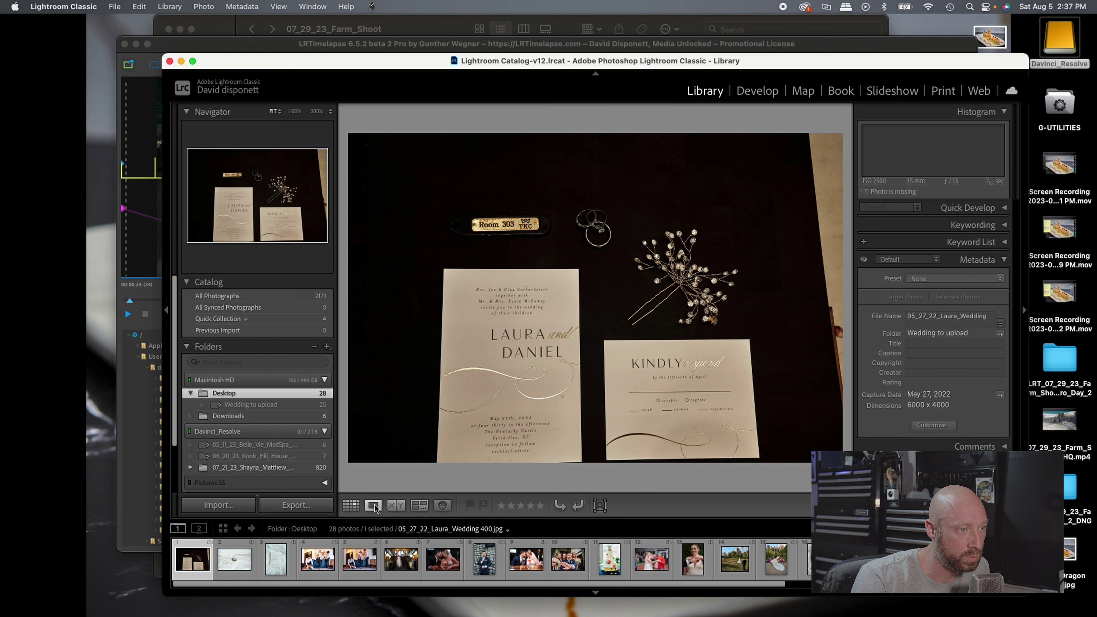
{"action": "left_click", "coordinate": [351, 505]}
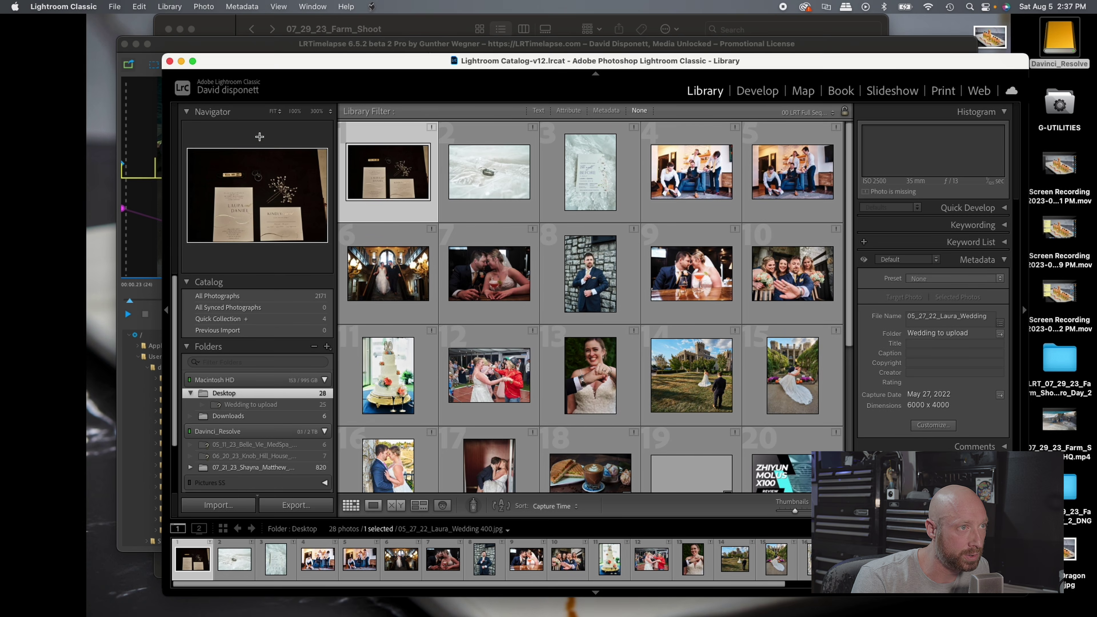
{"action": "left_click_drag", "start_coordinate": [309, 59], "coordinate": [352, 263]}
Step: Send the LRTimelapse sequence to Lightroom and import all its photos with the Add option, keeping the files in place
{"action": "left_click_drag", "start_coordinate": [715, 107], "coordinate": [767, 591]}
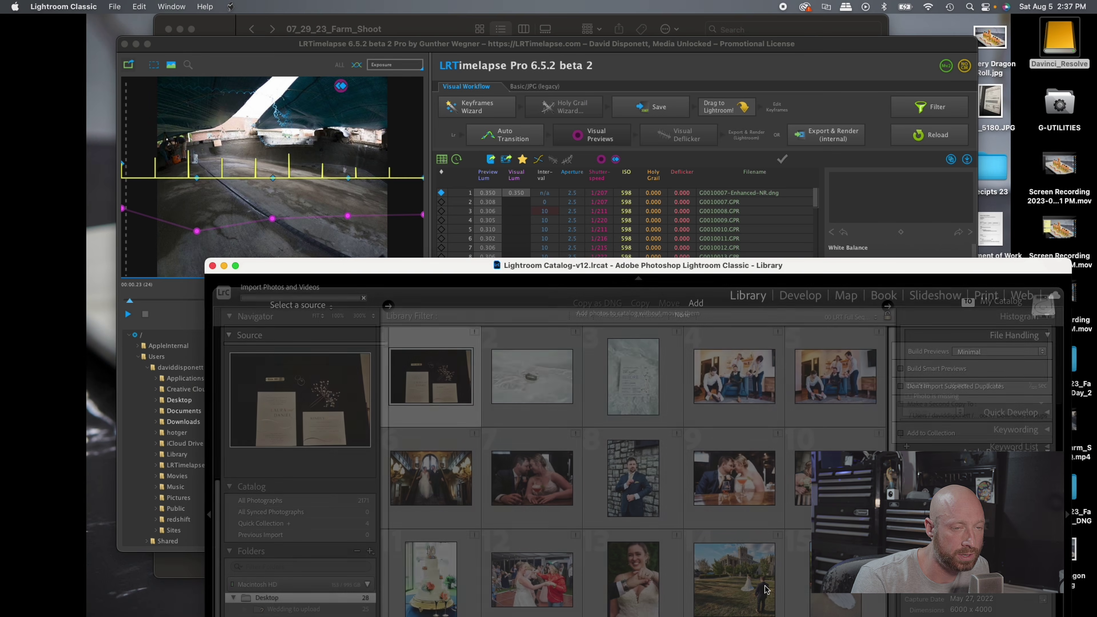
{"action": "left_click_drag", "start_coordinate": [697, 199], "coordinate": [654, 72]}
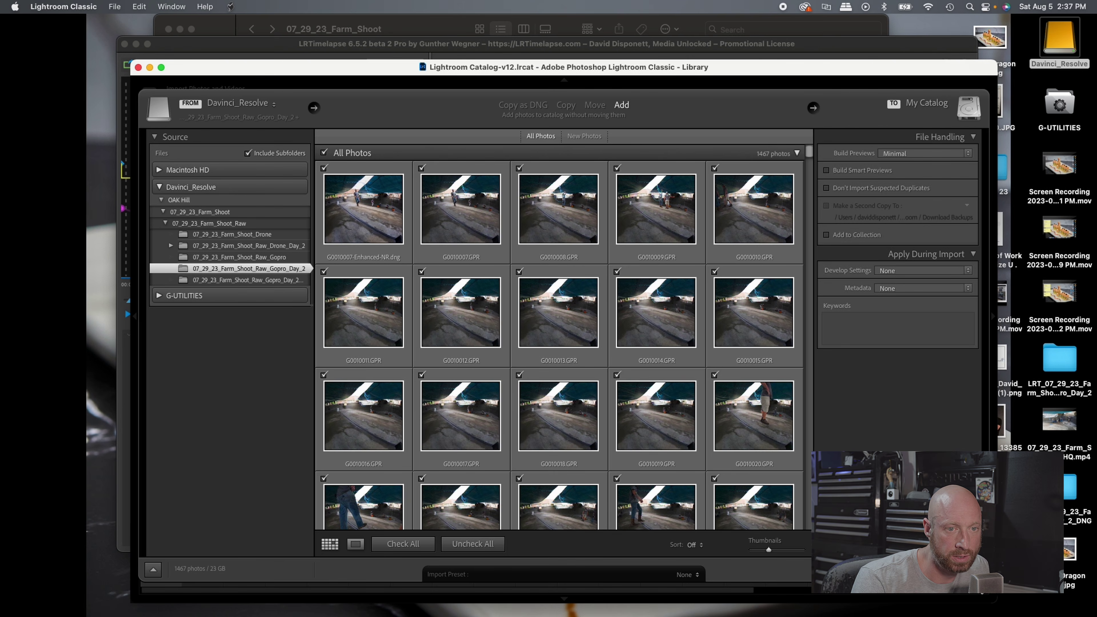
{"action": "key", "text": "Return"}
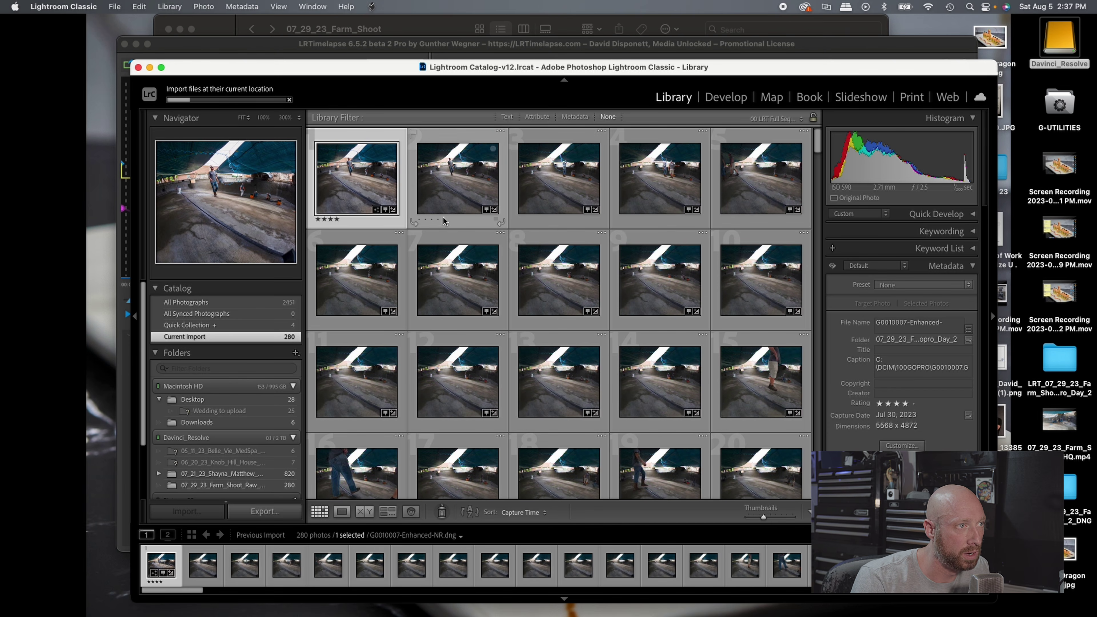
Step: Go to the imported sequence's folder in the Library, filter it to 01 LRT Keyframes, and open the first keyframe in Develop
{"action": "right_click", "coordinate": [368, 182]}
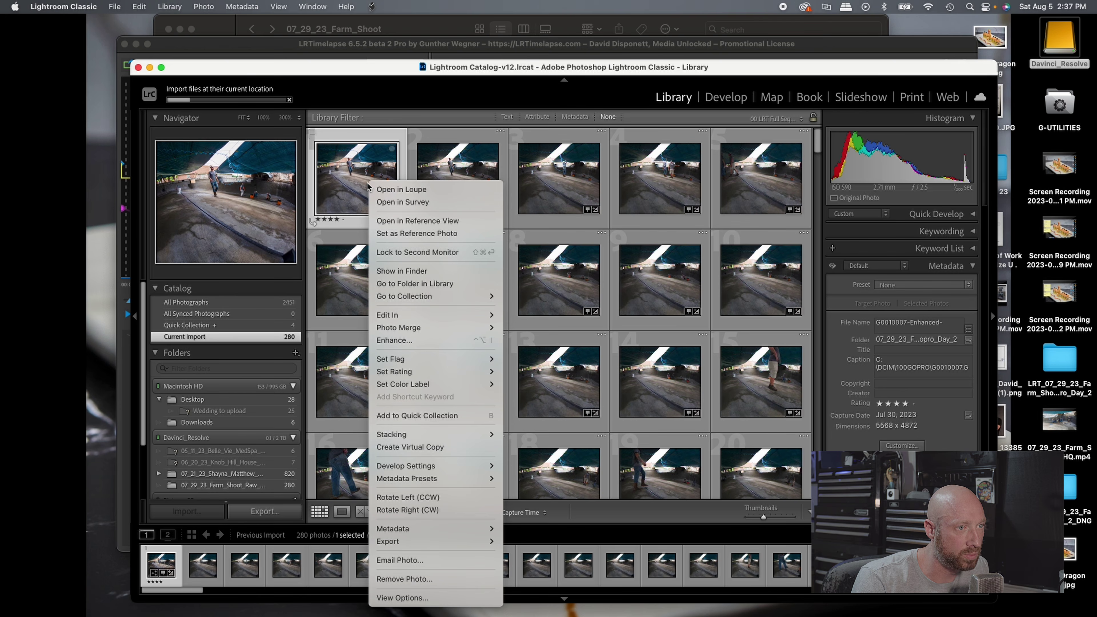
{"action": "left_click", "coordinate": [429, 285]}
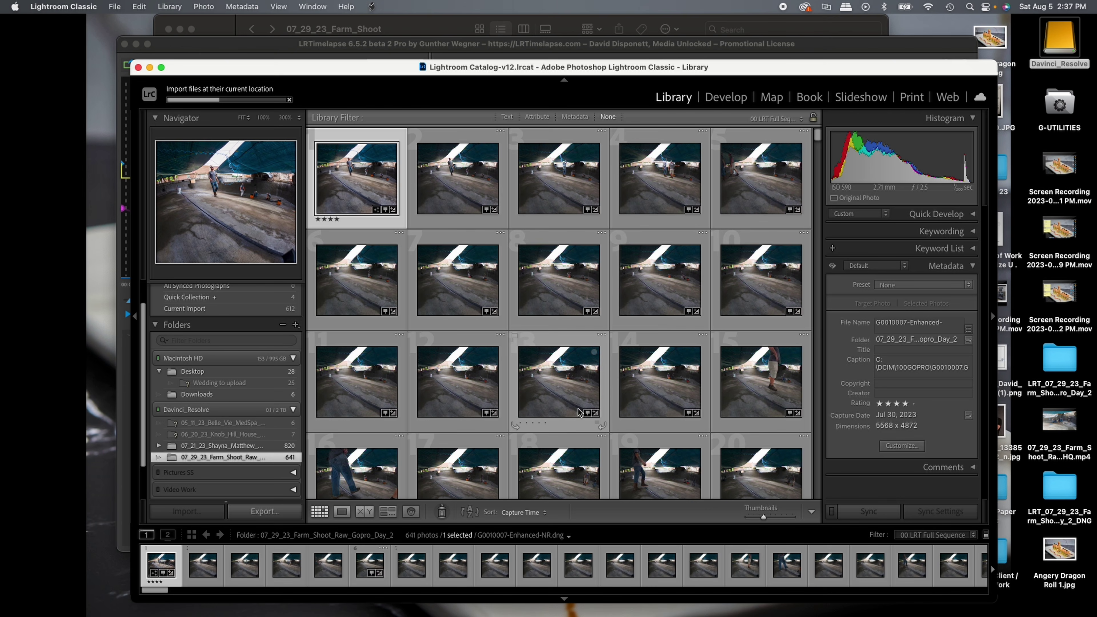
{"action": "left_click", "coordinate": [932, 536]}
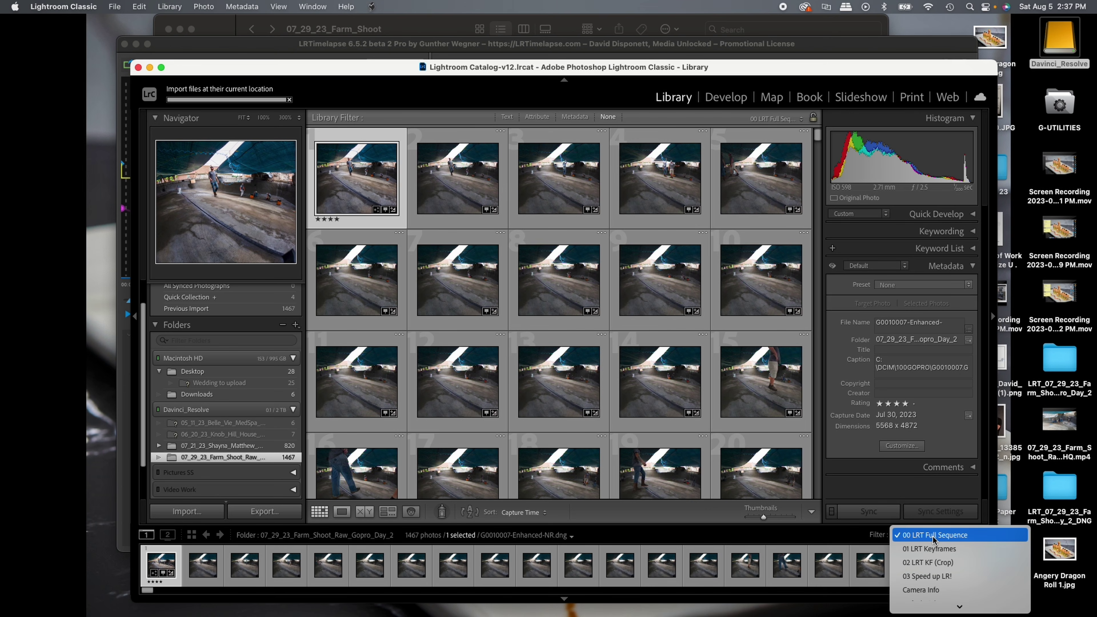
{"action": "scroll", "coordinate": [936, 551], "scroll_direction": "down", "scroll_amount": 5}
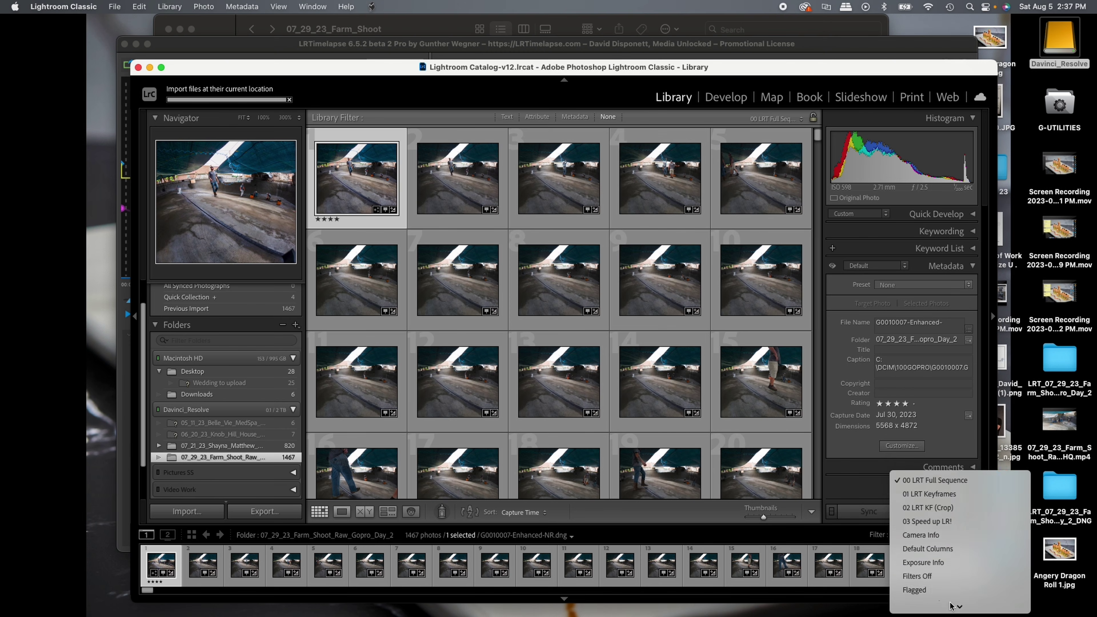
{"action": "left_click", "coordinate": [937, 480]}
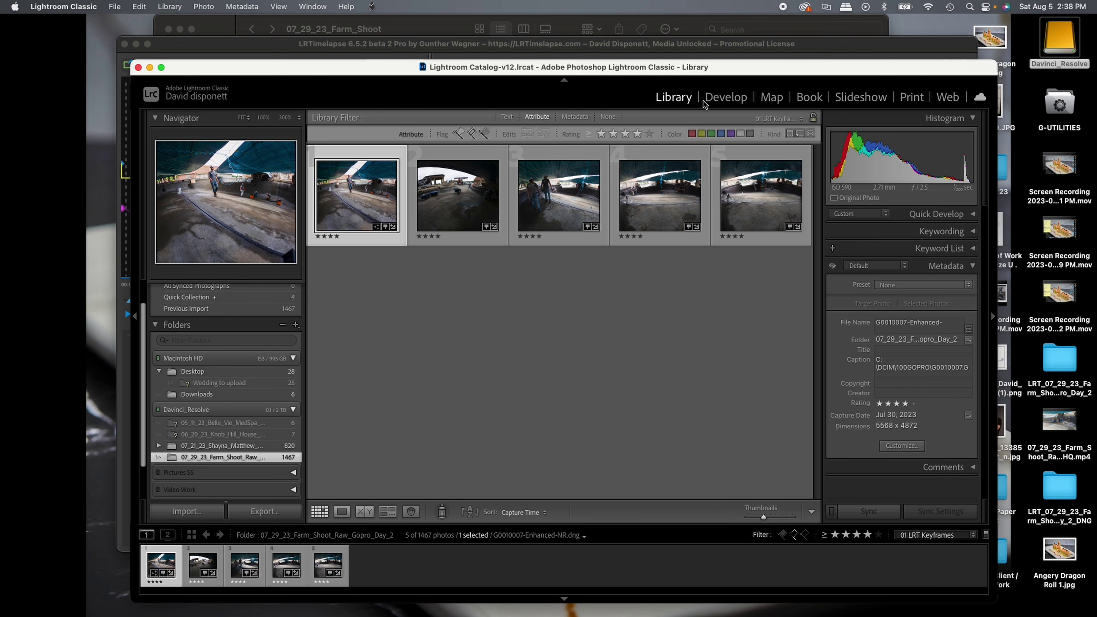
{"action": "left_click", "coordinate": [725, 98]}
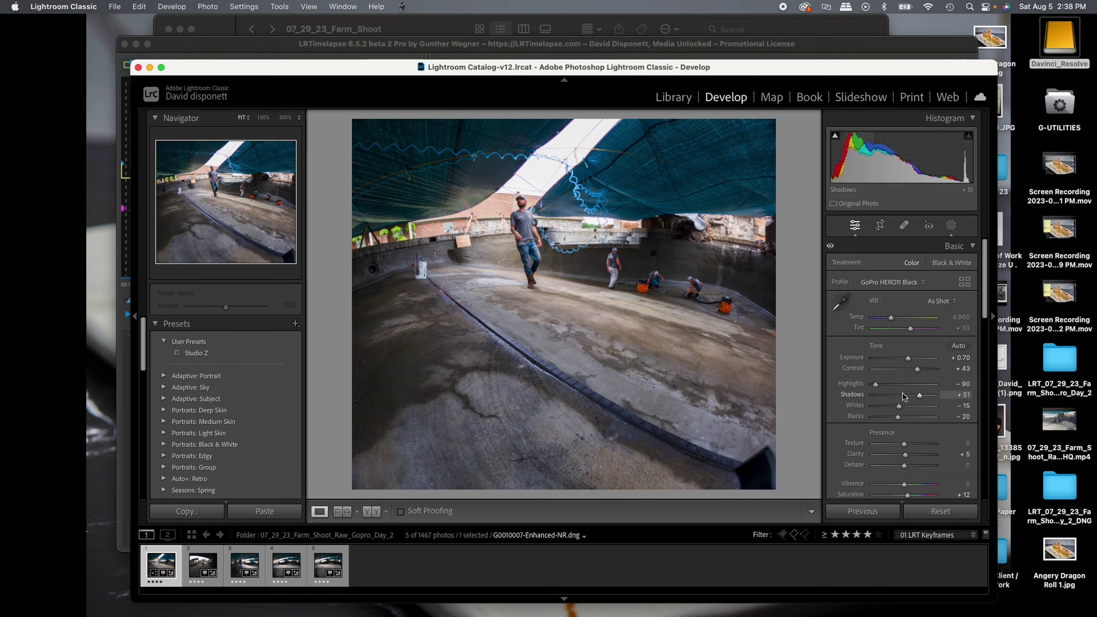
{"action": "left_click_drag", "start_coordinate": [909, 358], "coordinate": [912, 363]}
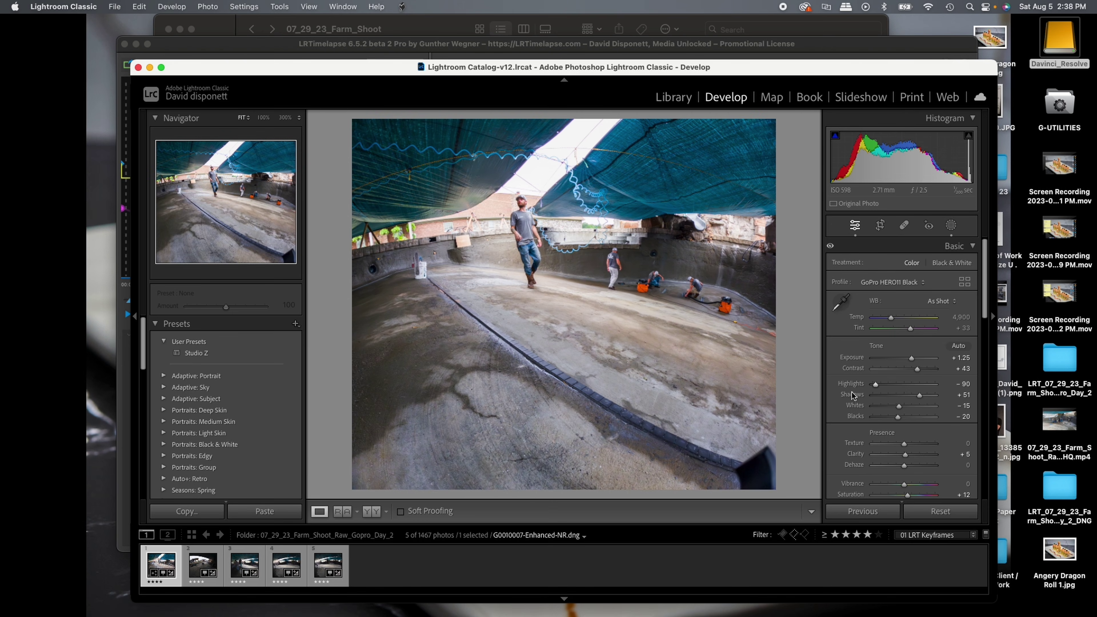
{"action": "left_click_drag", "start_coordinate": [892, 385], "coordinate": [885, 385]}
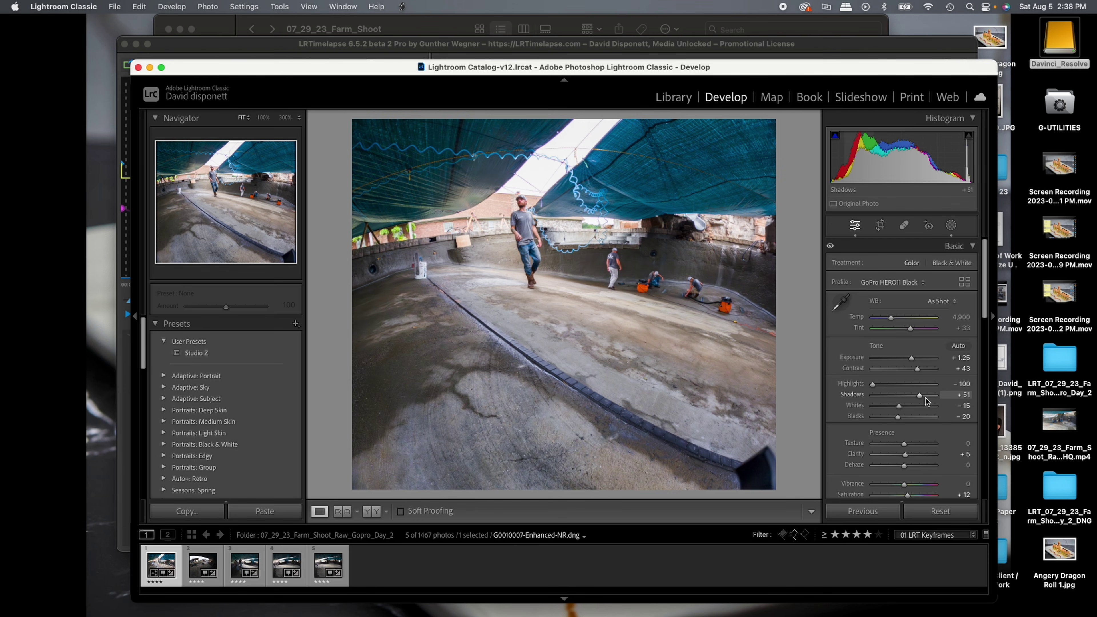
{"action": "left_click_drag", "start_coordinate": [921, 398], "coordinate": [956, 398]}
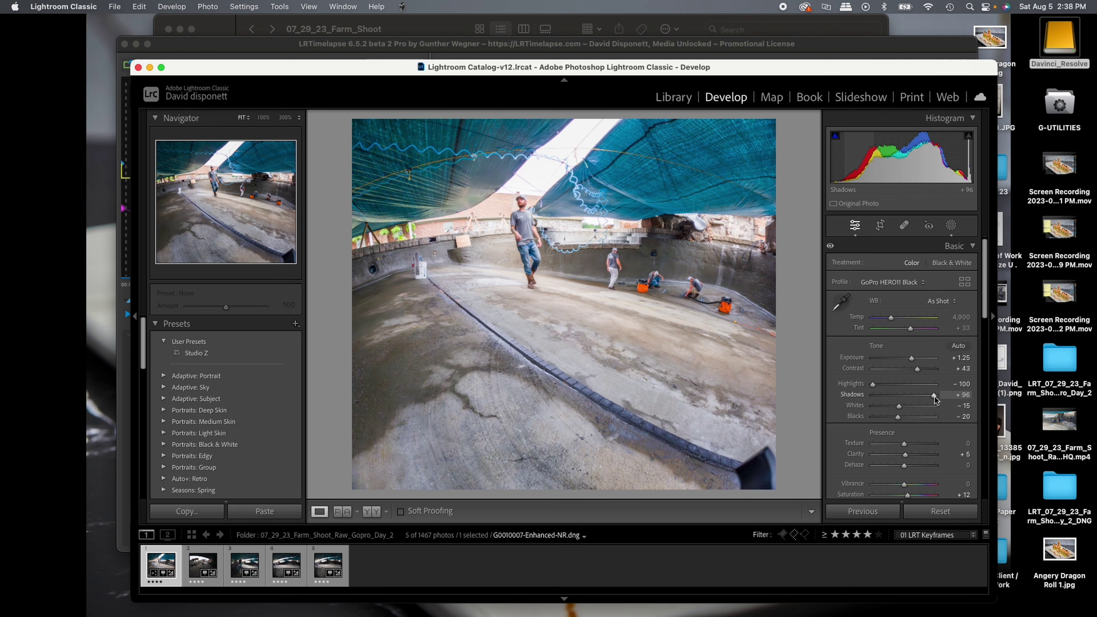
{"action": "scroll", "coordinate": [899, 420], "scroll_direction": "down", "scroll_amount": 10}
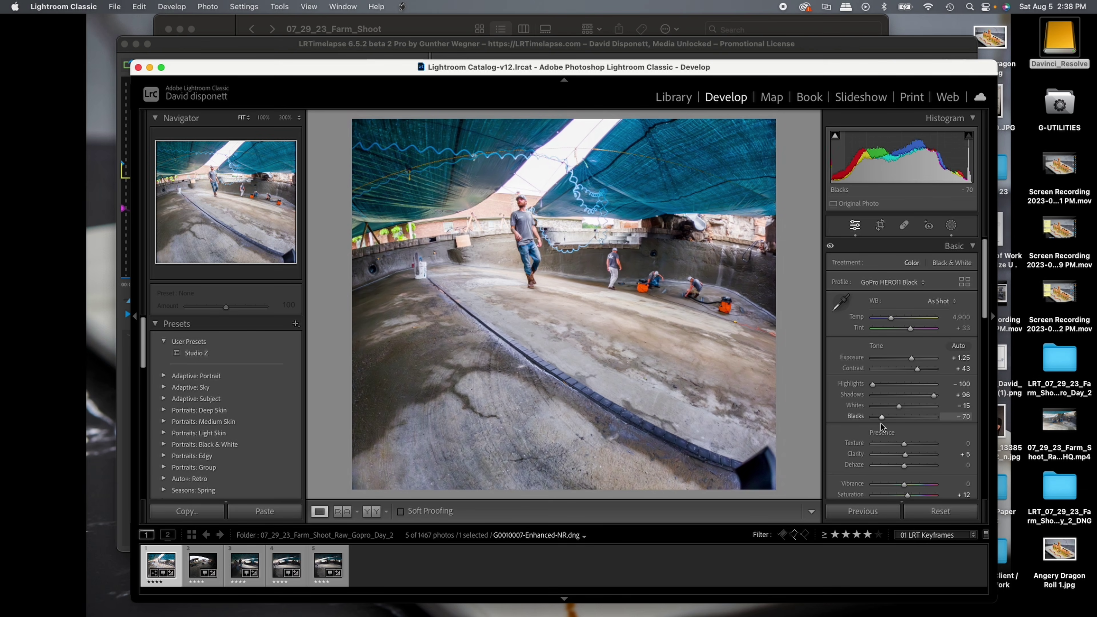
{"action": "left_click_drag", "start_coordinate": [897, 411], "coordinate": [885, 410]}
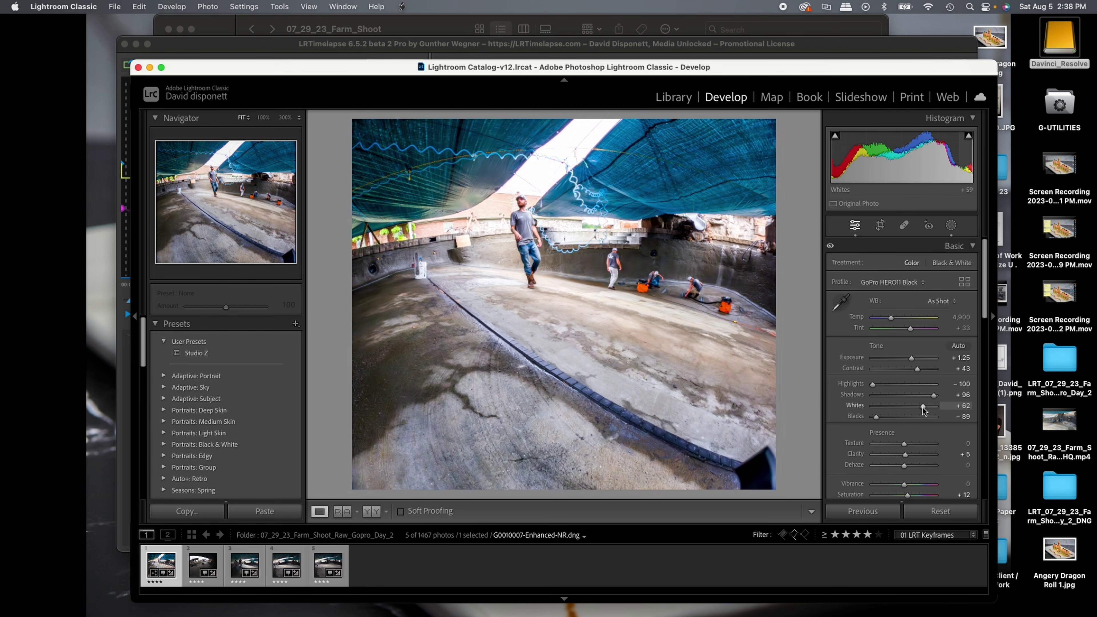
{"action": "left_click_drag", "start_coordinate": [885, 414], "coordinate": [896, 412]}
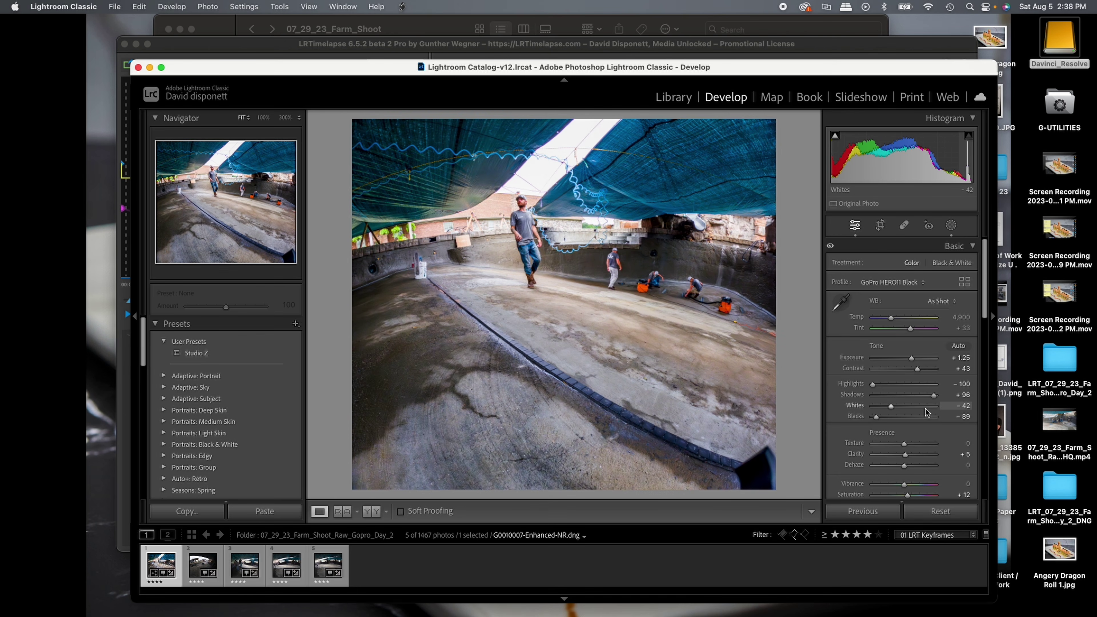
Step: Reset the first keyframe's develop settings, then set Exposure +1.65, Highlights −100, Shadows +14, Whites +6 and Blacks −35
{"action": "left_click", "coordinate": [942, 518]}
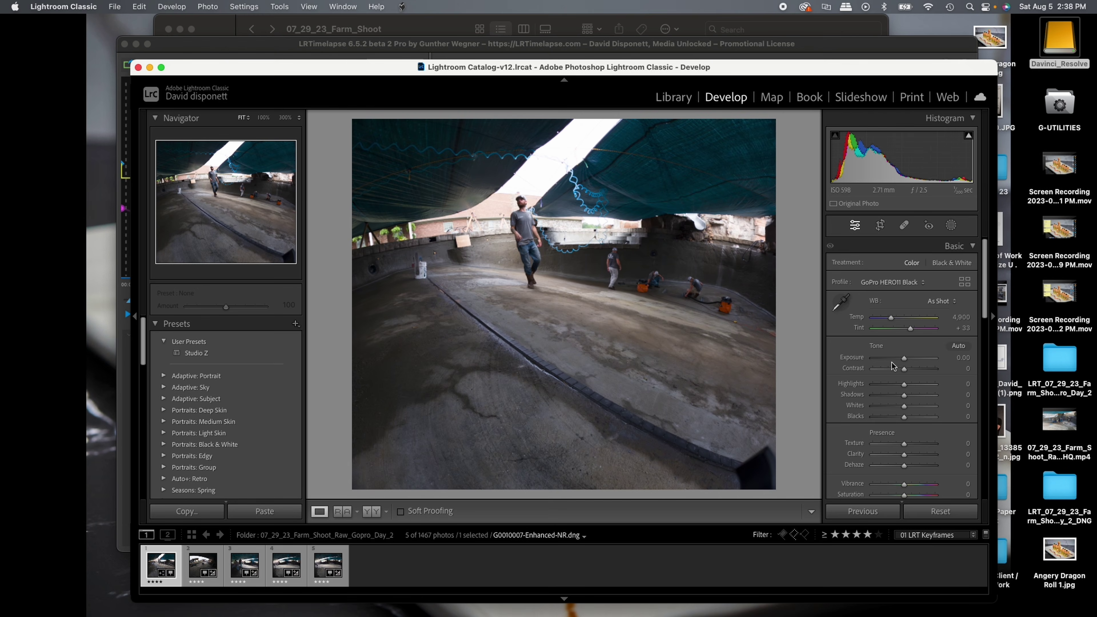
{"action": "left_click_drag", "start_coordinate": [905, 359], "coordinate": [842, 382]}
{"action": "left_click_drag", "start_coordinate": [906, 358], "coordinate": [895, 418]}
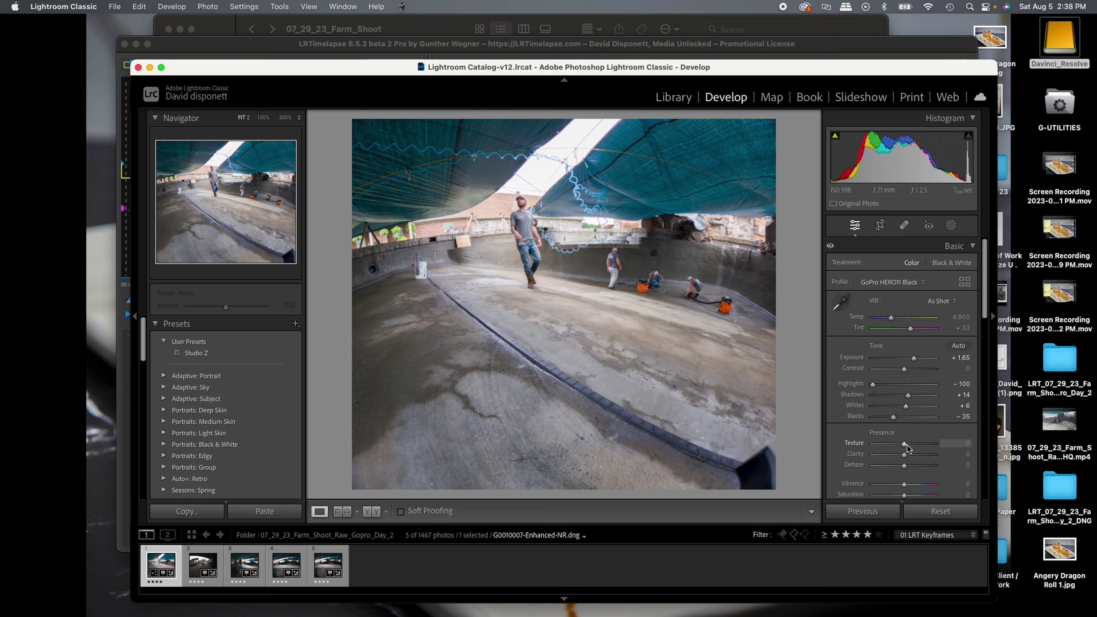
Step: Sharpen the first keyframe with Amount 55, Radius 1.5 and Detail 39
{"action": "scroll", "coordinate": [907, 402], "scroll_direction": "down", "scroll_amount": 5}
{"action": "scroll", "coordinate": [884, 390], "scroll_direction": "down", "scroll_amount": 5}
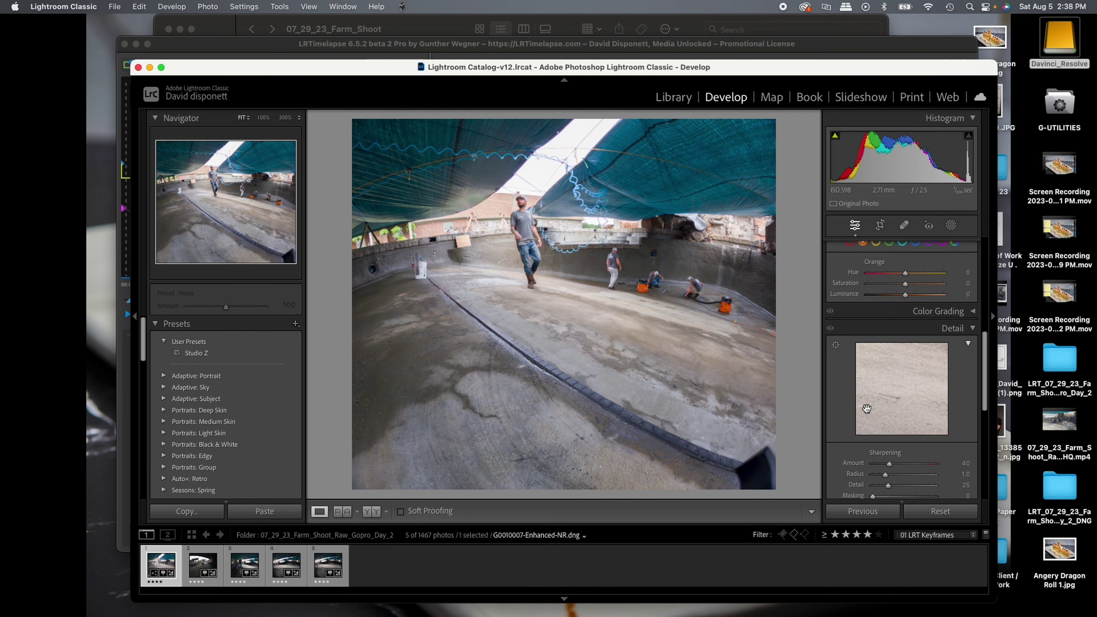
{"action": "left_click", "coordinate": [897, 438]}
{"action": "left_click", "coordinate": [897, 448]}
{"action": "left_click", "coordinate": [897, 335]}
{"action": "left_click_drag", "start_coordinate": [897, 335], "coordinate": [737, 332]}
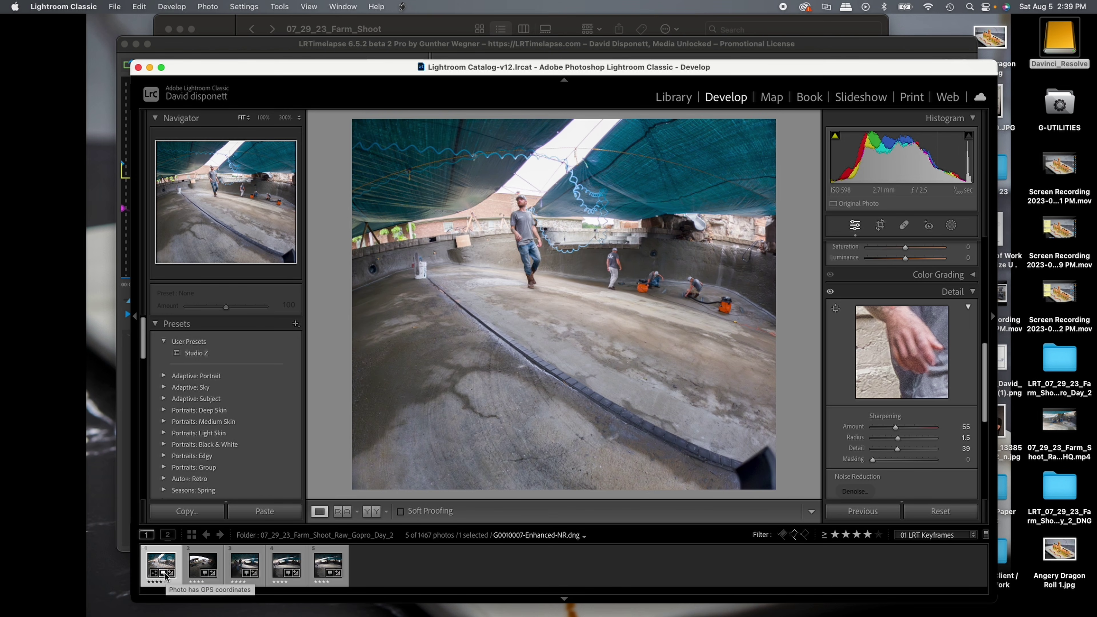
Step: Copy the first keyframe's settings to the second keyframe with the 01 LRTimelapse Sync Keyframes script
{"action": "left_click", "coordinate": [195, 561], "text": "shift"}
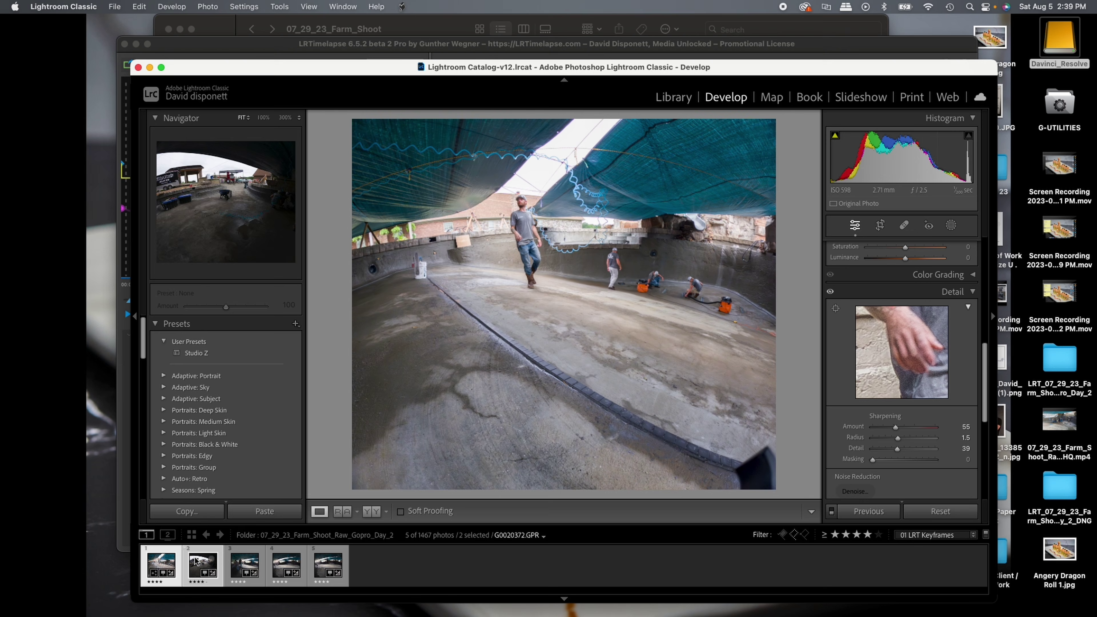
{"action": "left_click", "coordinate": [177, 560]}
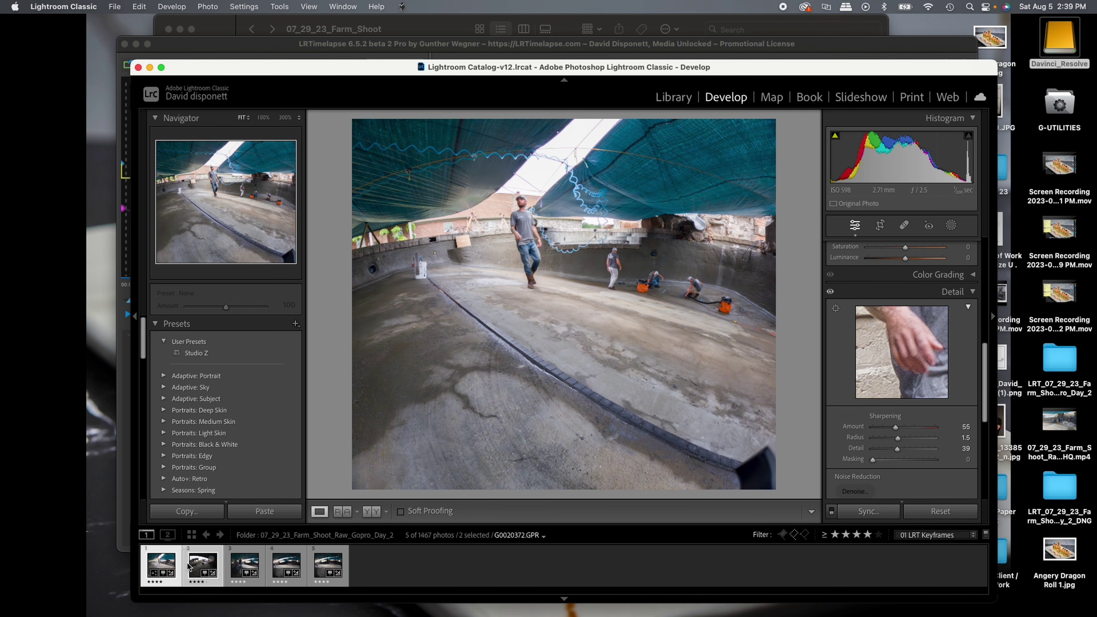
{"action": "left_click", "coordinate": [404, 7]}
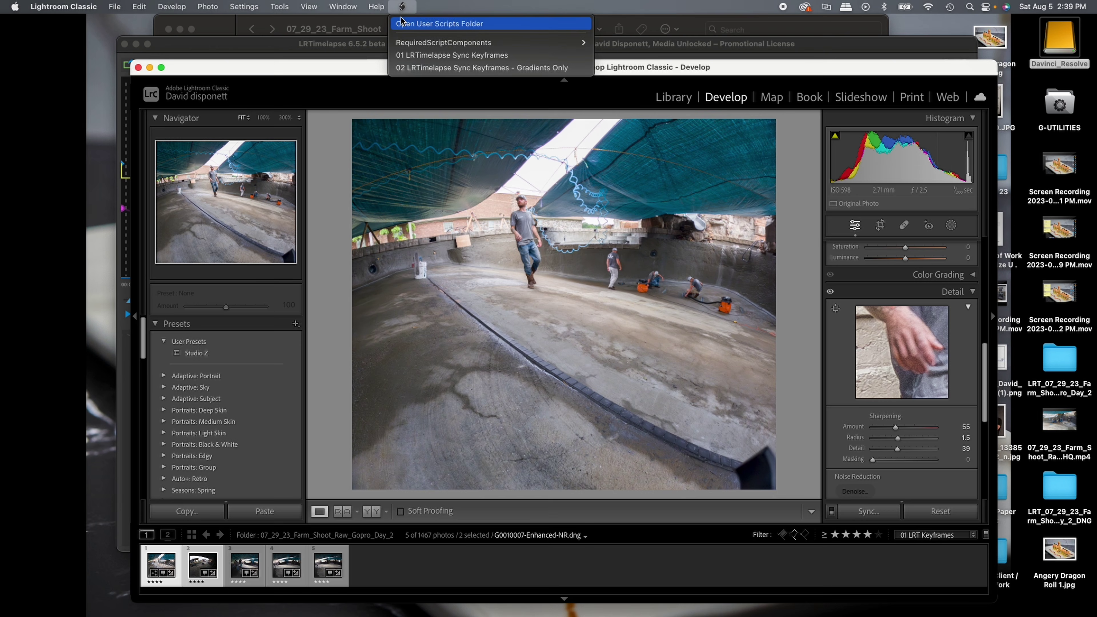
{"action": "left_click", "coordinate": [443, 59]}
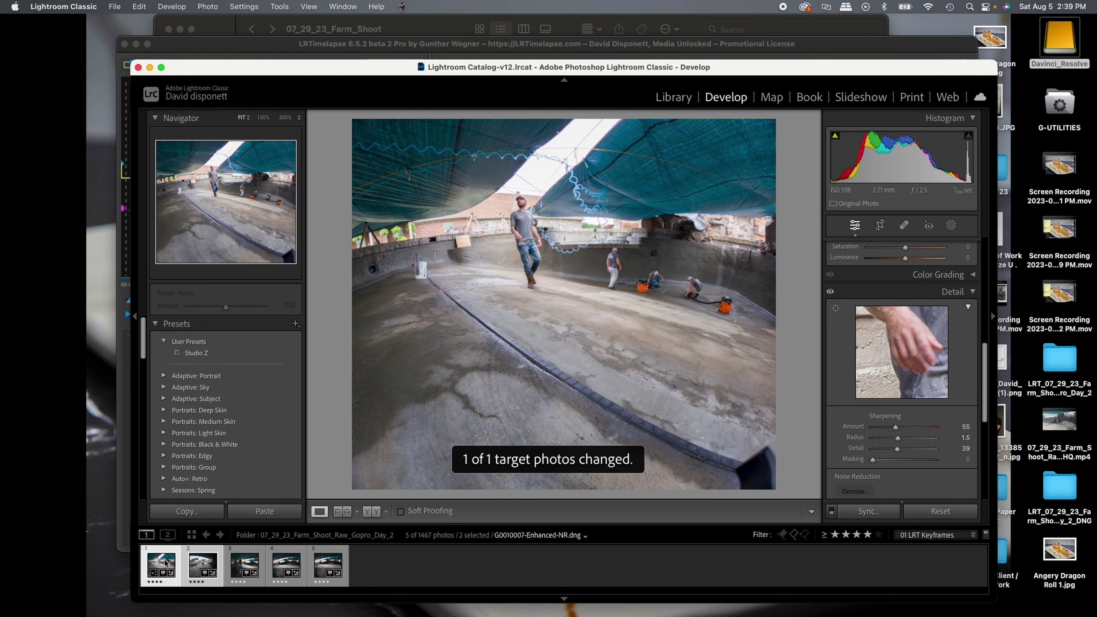
Step: Brighten the second keyframe by setting Exposure to +2.00 and Shadows to +100
{"action": "left_click", "coordinate": [202, 564]}
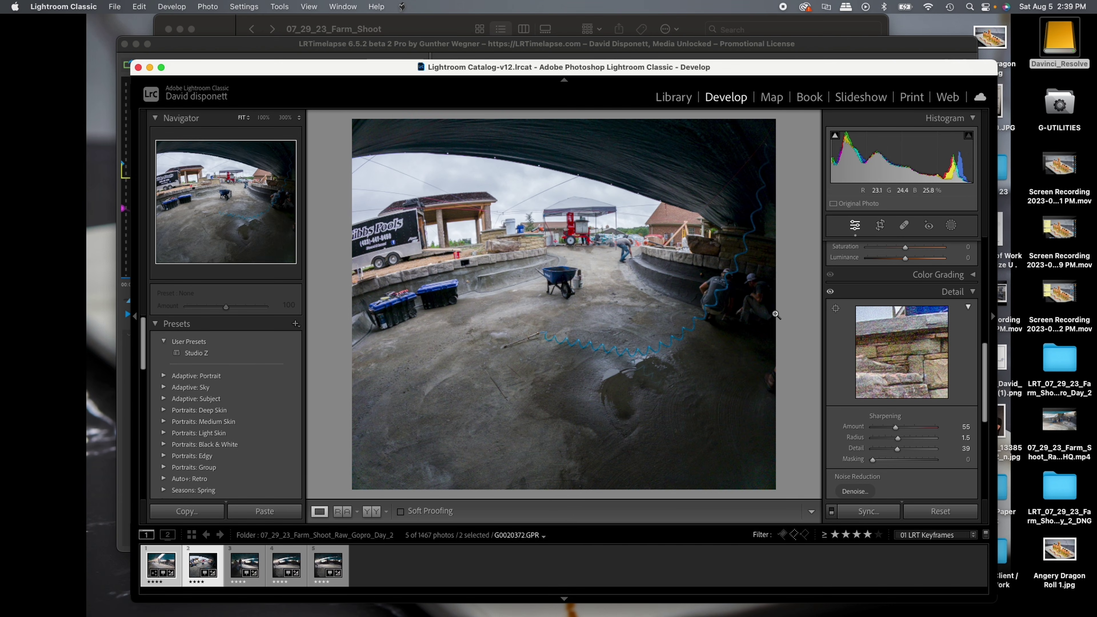
{"action": "scroll", "coordinate": [906, 434], "scroll_direction": "up", "scroll_amount": 10}
{"action": "scroll", "coordinate": [906, 435], "scroll_direction": "up", "scroll_amount": 3}
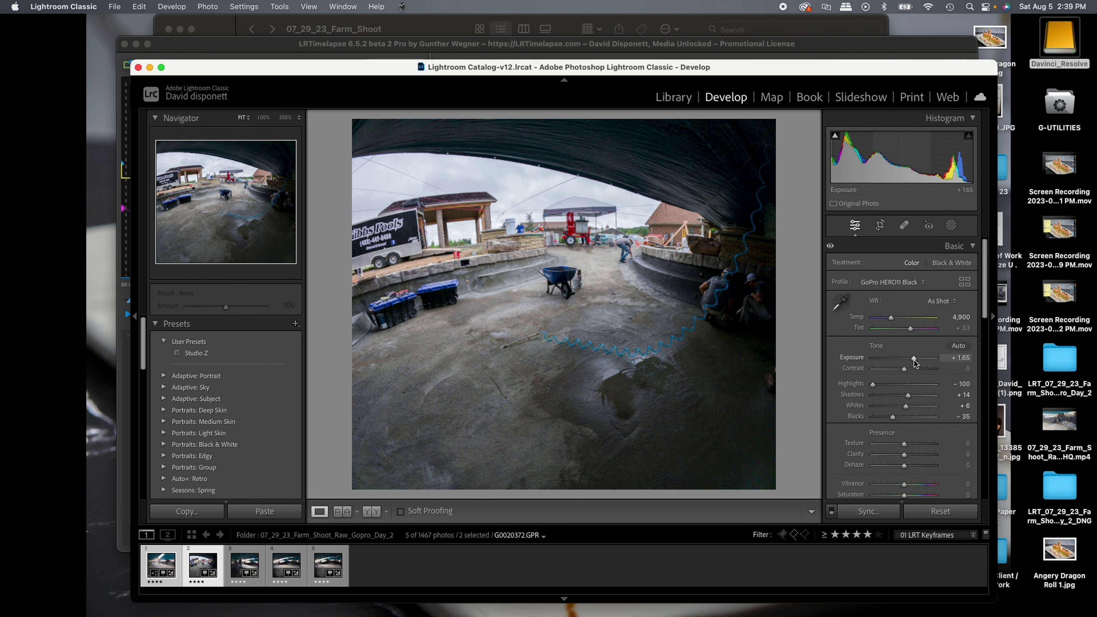
{"action": "left_click_drag", "start_coordinate": [914, 359], "coordinate": [917, 358]}
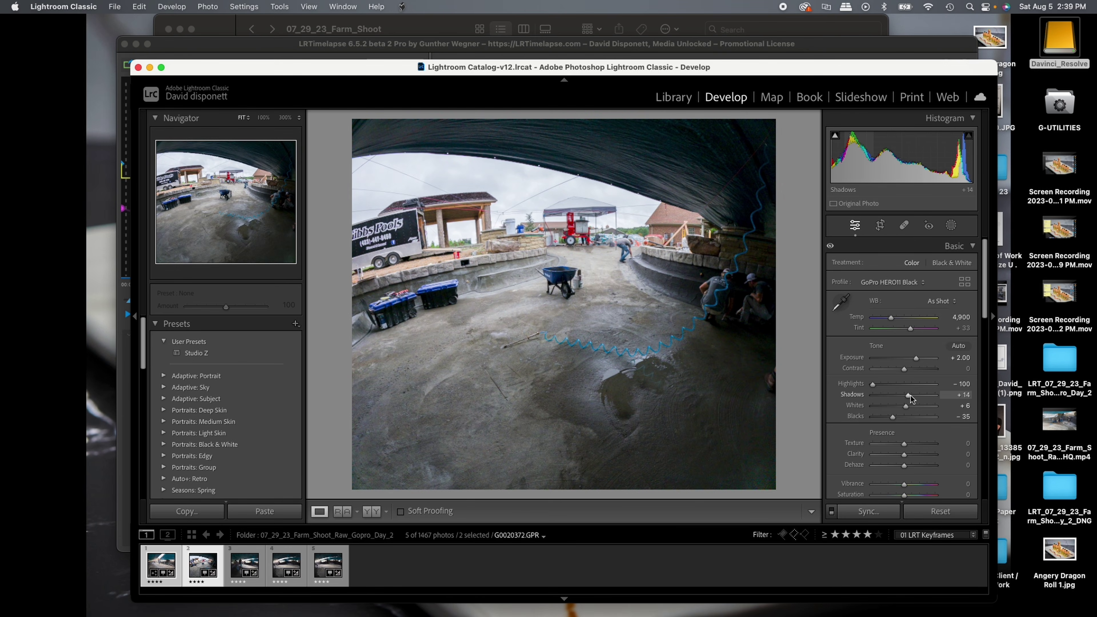
{"action": "left_click_drag", "start_coordinate": [913, 397], "coordinate": [937, 397]}
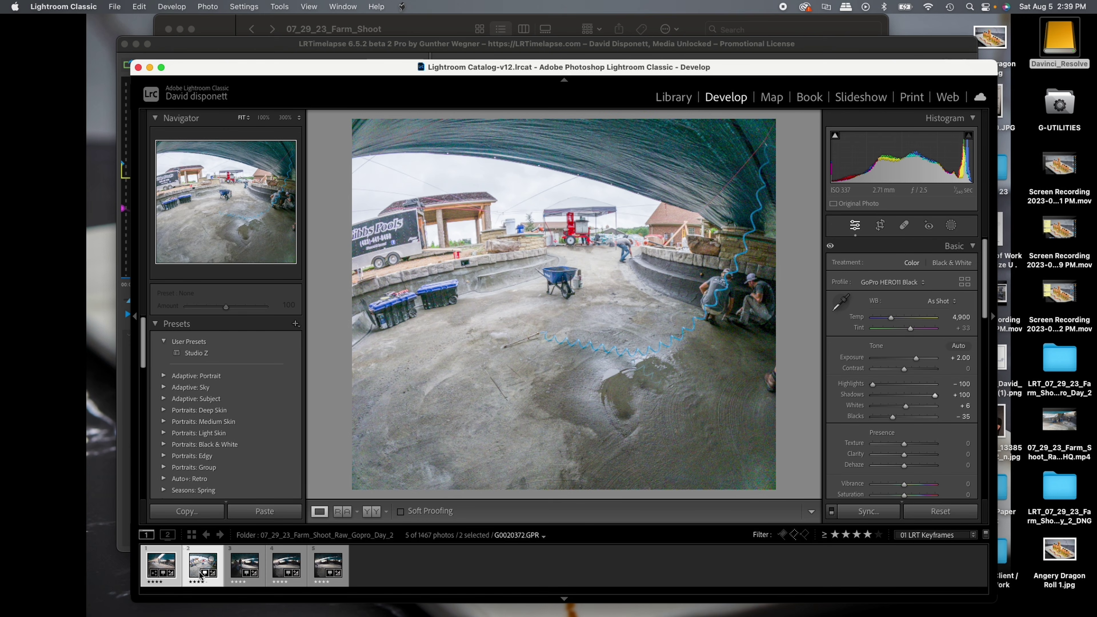
Step: Copy the second keyframe's settings to the third keyframe with the 01 LRTimelapse Sync Keyframes script
{"action": "left_click", "coordinate": [245, 564], "text": "shift"}
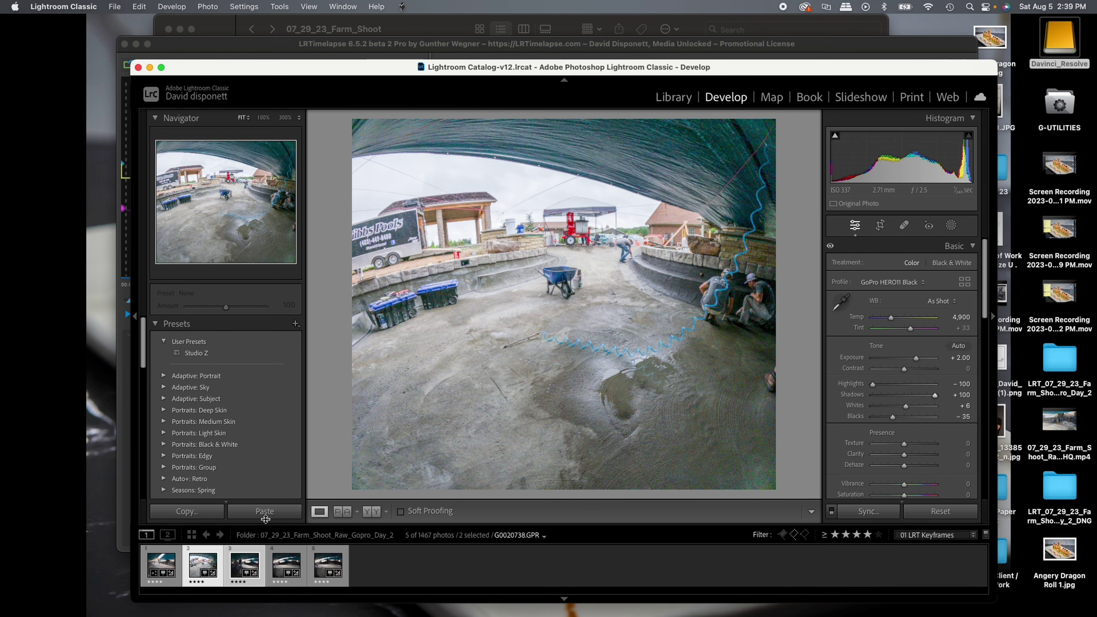
{"action": "left_click", "coordinate": [402, 7]}
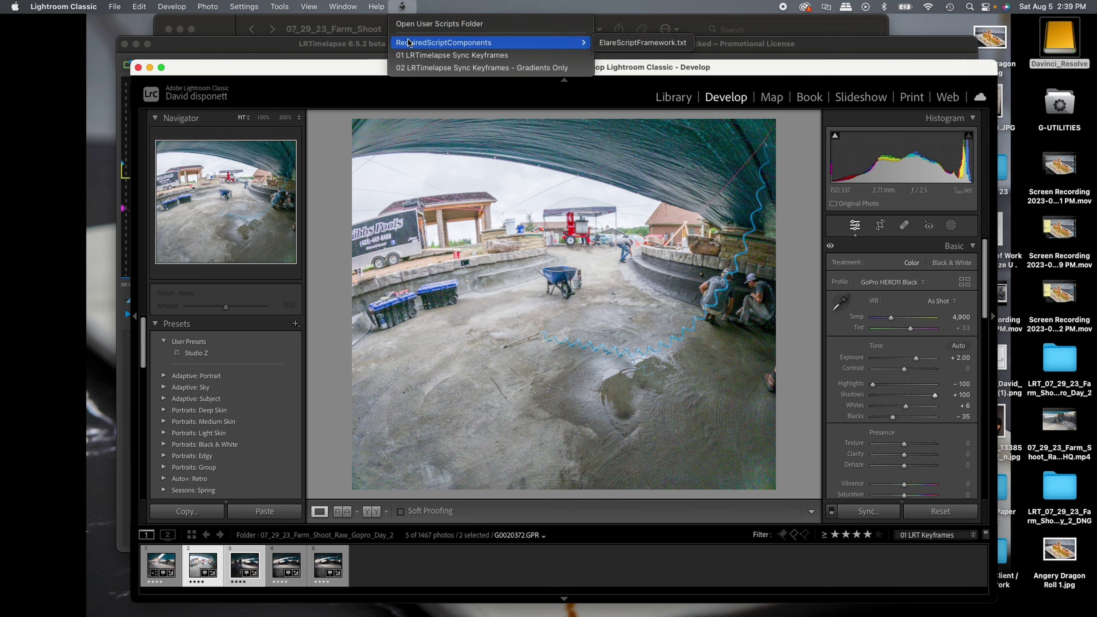
{"action": "left_click", "coordinate": [411, 52]}
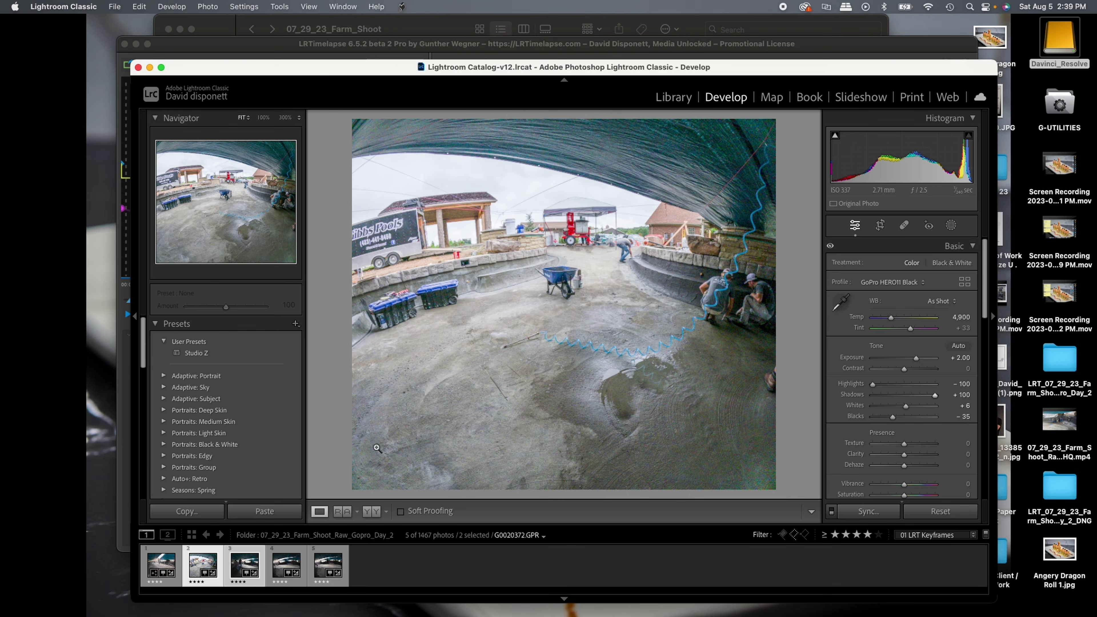
Step: Select only the third keyframe and set its Exposure to +0.70
{"action": "left_click", "coordinate": [243, 566]}
{"action": "left_click", "coordinate": [286, 564], "text": "shift"}
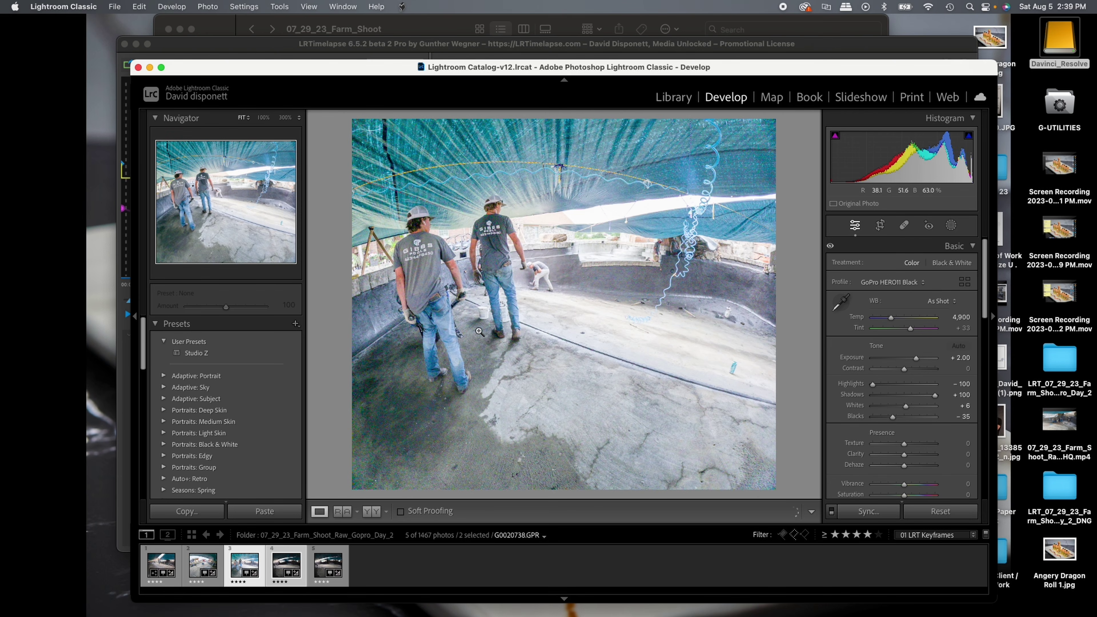
{"action": "left_click", "coordinate": [241, 564]}
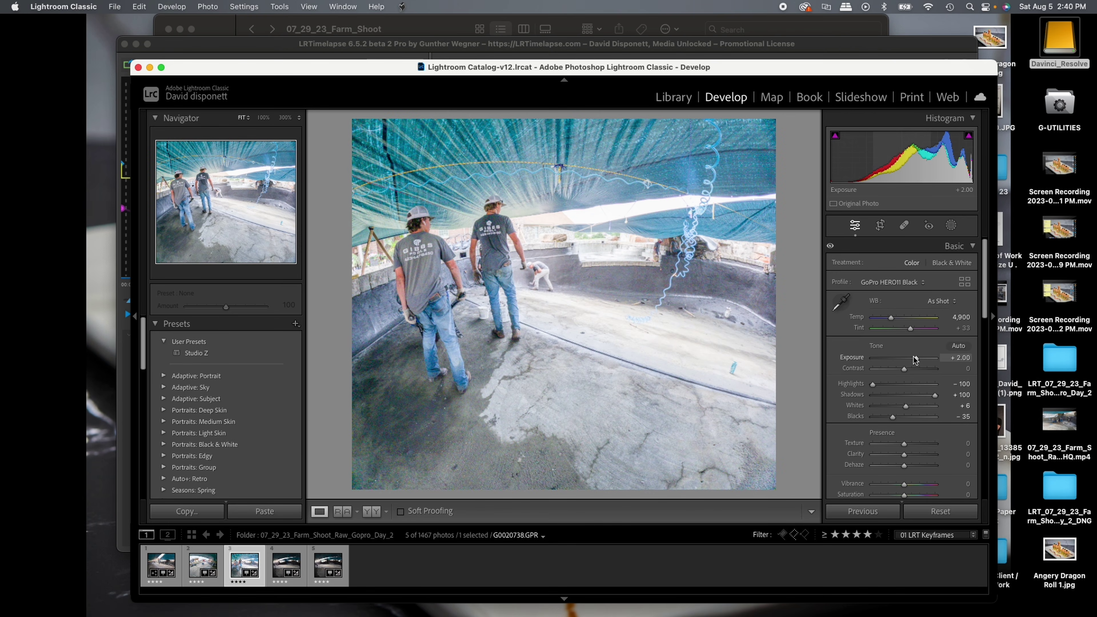
{"action": "left_click_drag", "start_coordinate": [916, 359], "coordinate": [908, 361]}
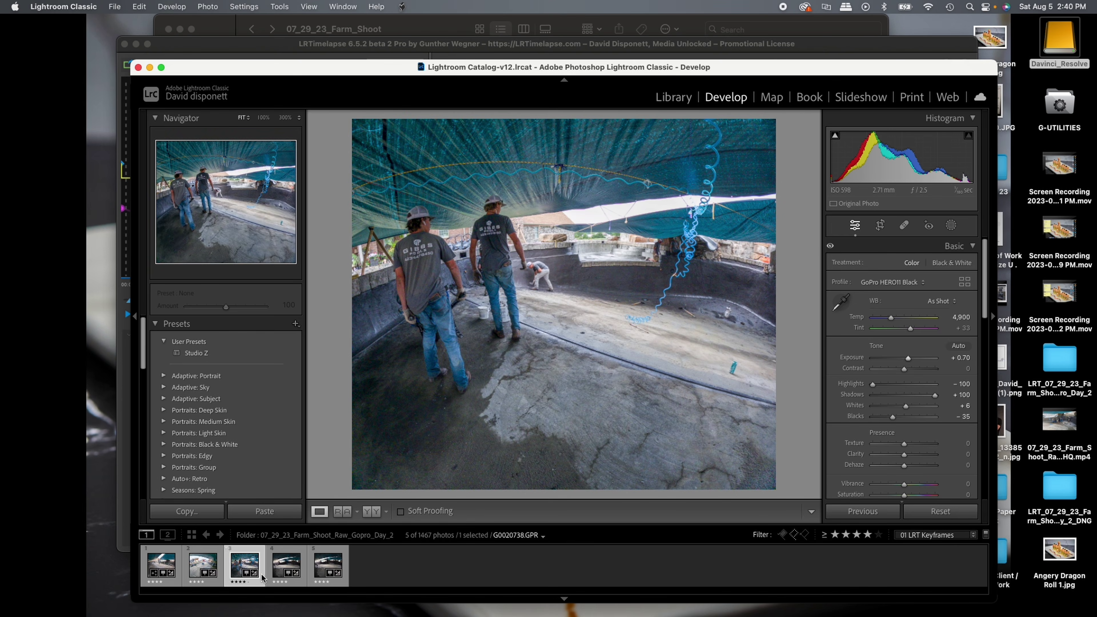
Step: Copy the third keyframe's settings to the fourth keyframe with the LRTimelapse Sync Keyframes script
{"action": "left_click", "coordinate": [289, 563], "text": "super"}
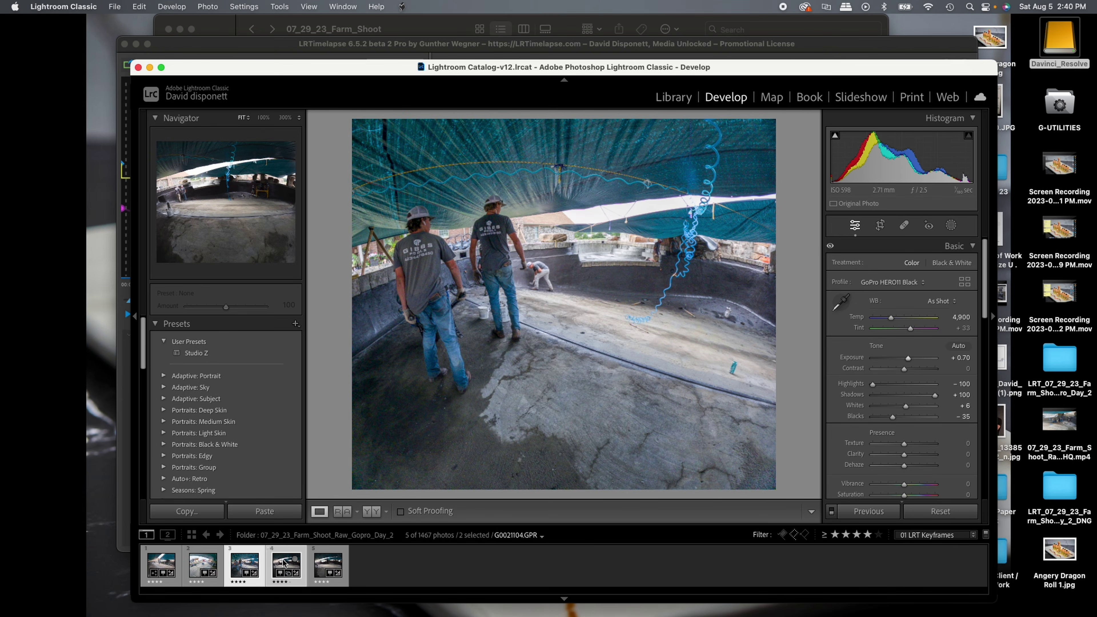
{"action": "left_click", "coordinate": [404, 7]}
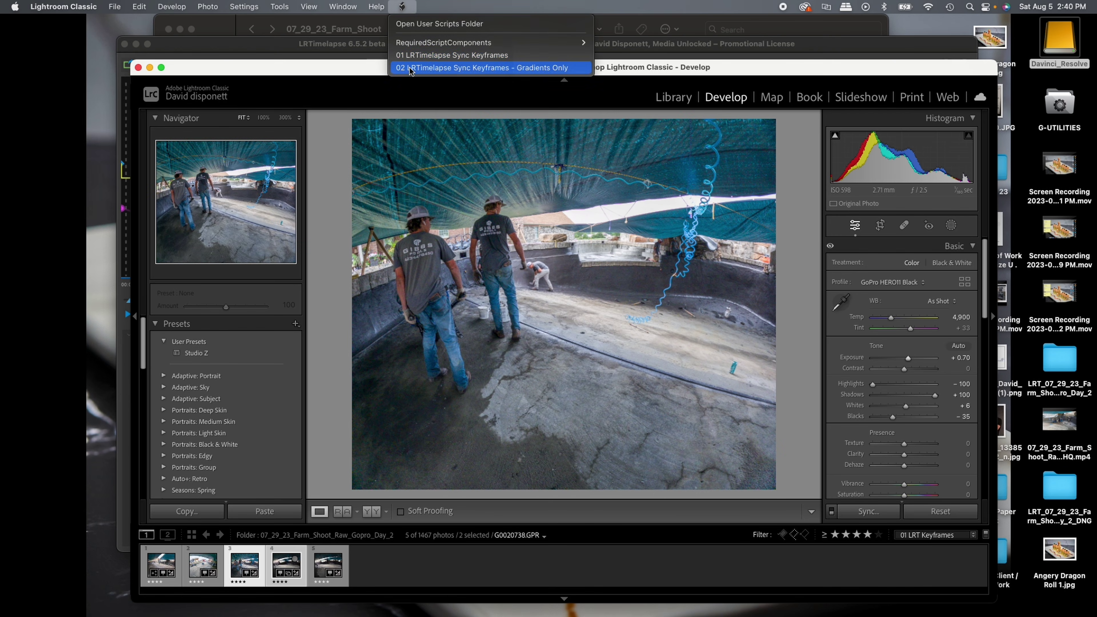
{"action": "left_click", "coordinate": [413, 66]}
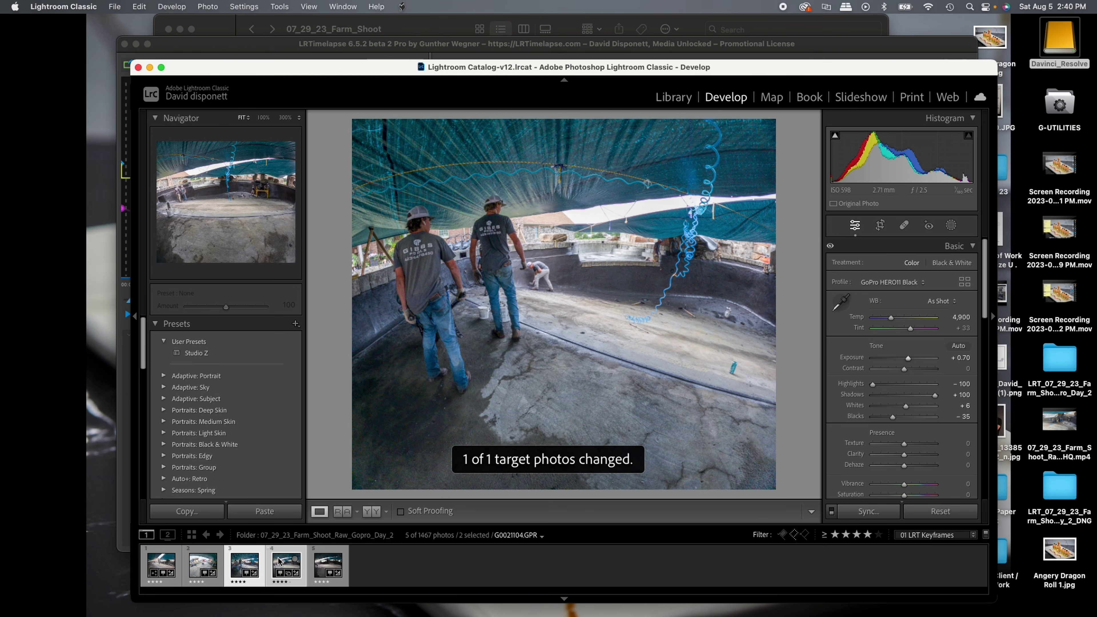
Step: Copy the fourth keyframe's settings to the fifth keyframe with the 01 LRTimelapse Sync Keyframes script
{"action": "key", "text": "Right"}
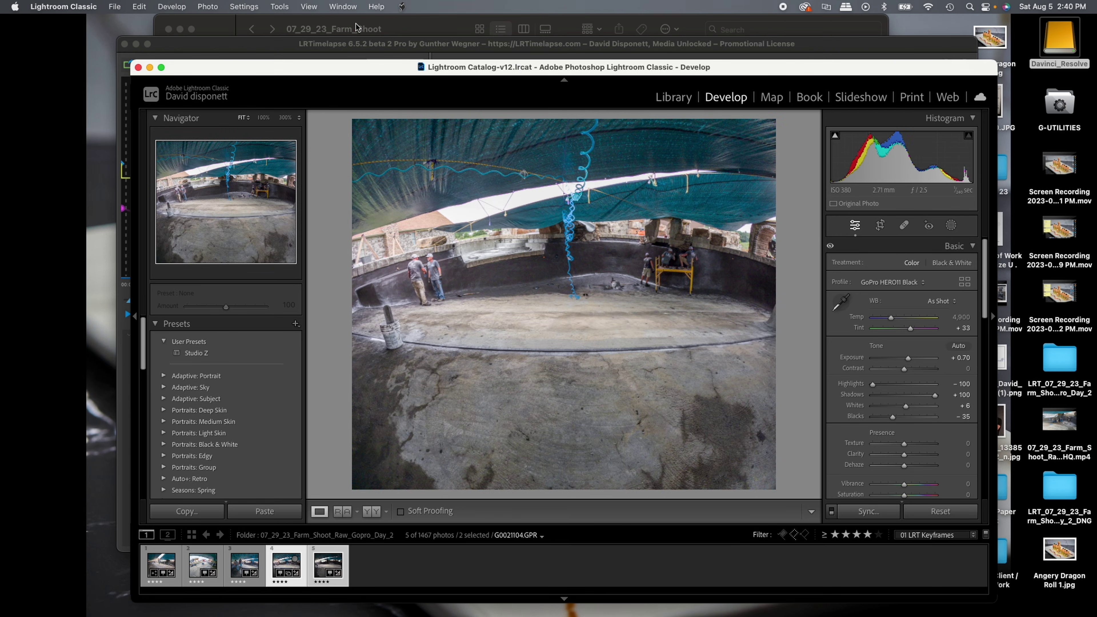
{"action": "left_click", "coordinate": [402, 6]}
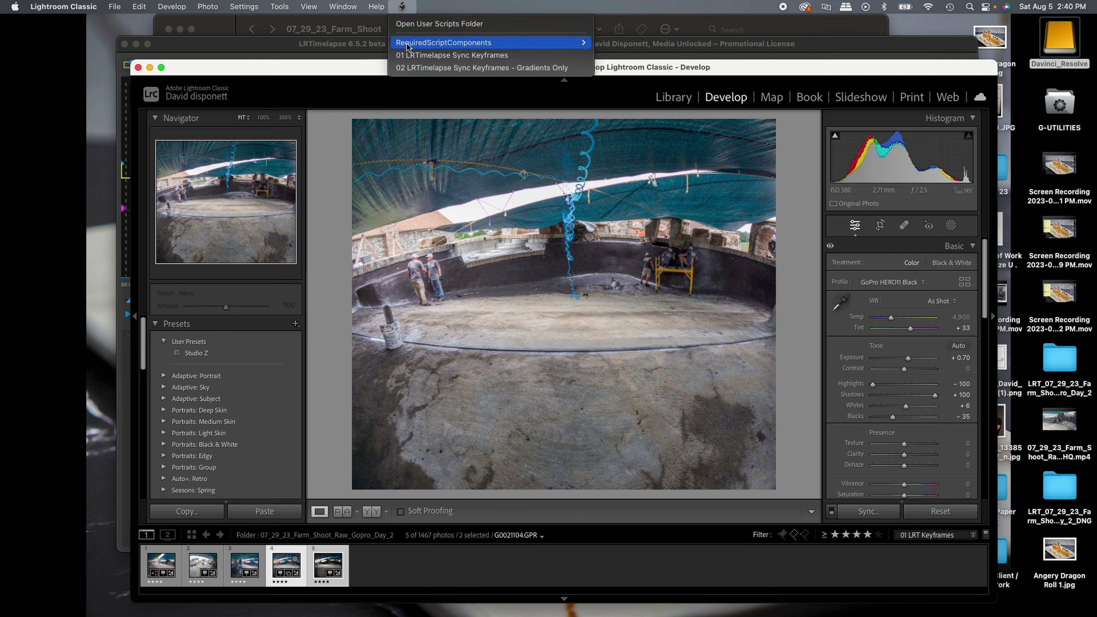
{"action": "left_click", "coordinate": [410, 54]}
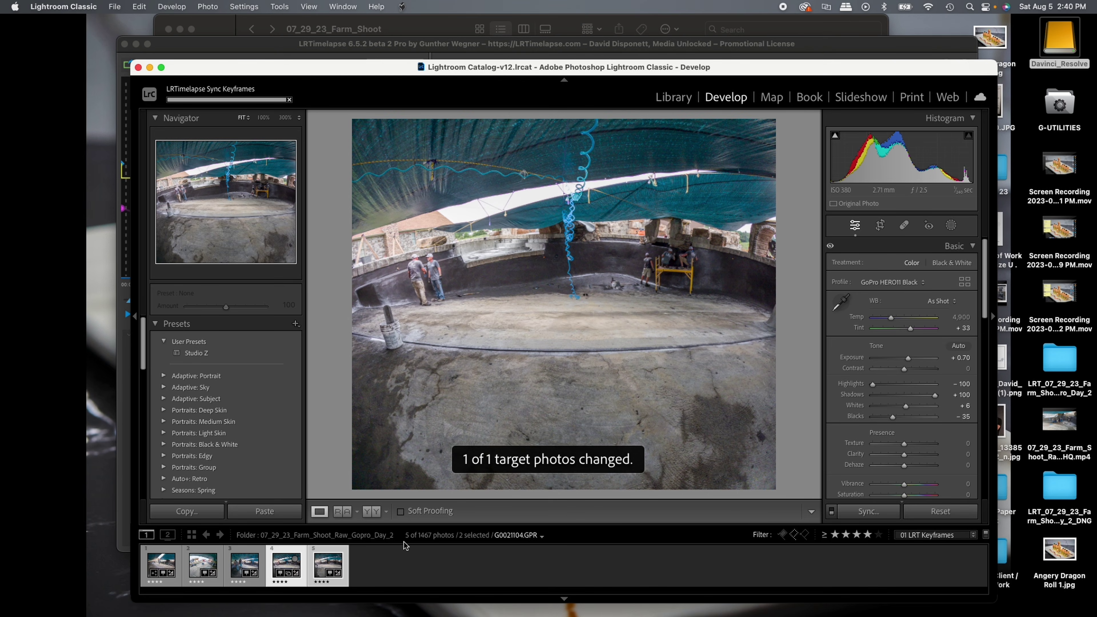
Step: Select all five keyframes and save their metadata to the files
{"action": "left_click", "coordinate": [434, 583]}
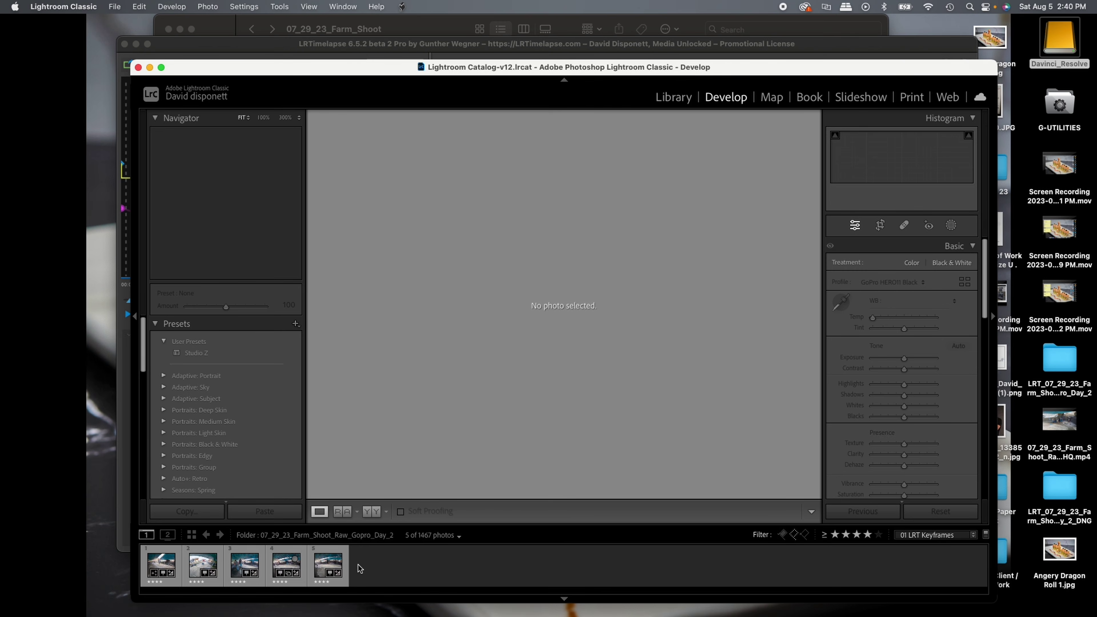
{"action": "key", "text": "super+a"}
{"action": "right_click", "coordinate": [325, 562]}
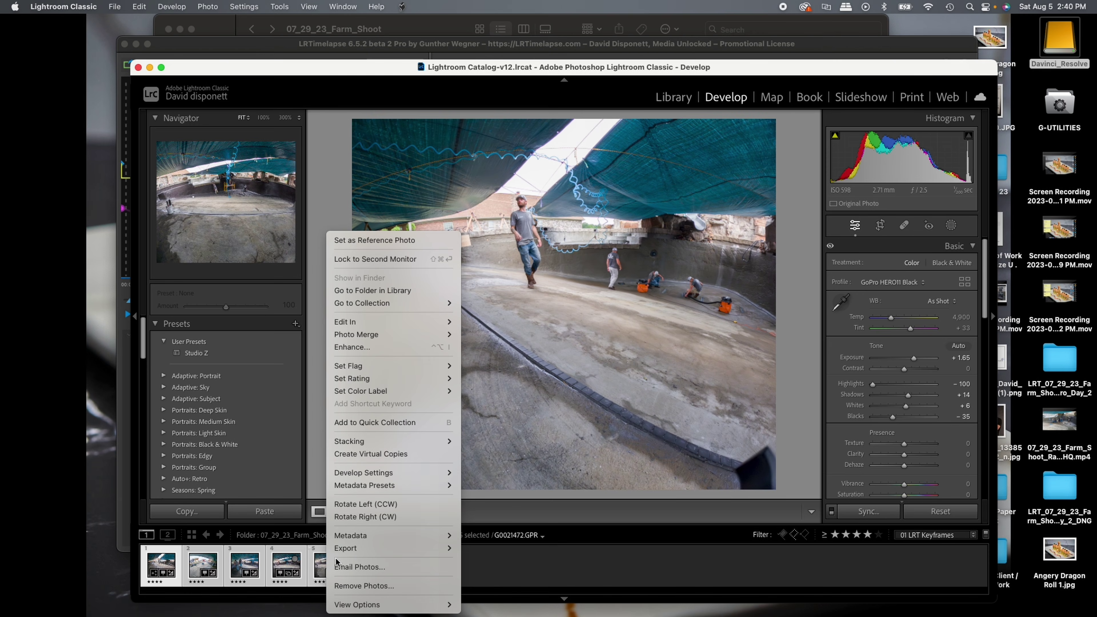
{"action": "mouse_move", "coordinate": [354, 536]}
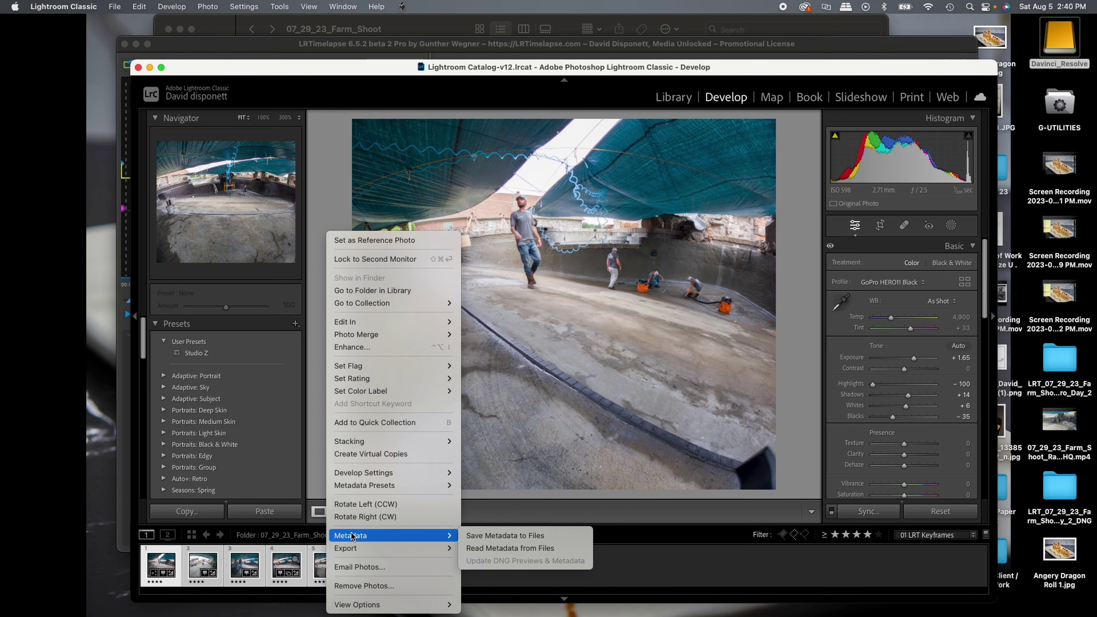
{"action": "left_click", "coordinate": [500, 536]}
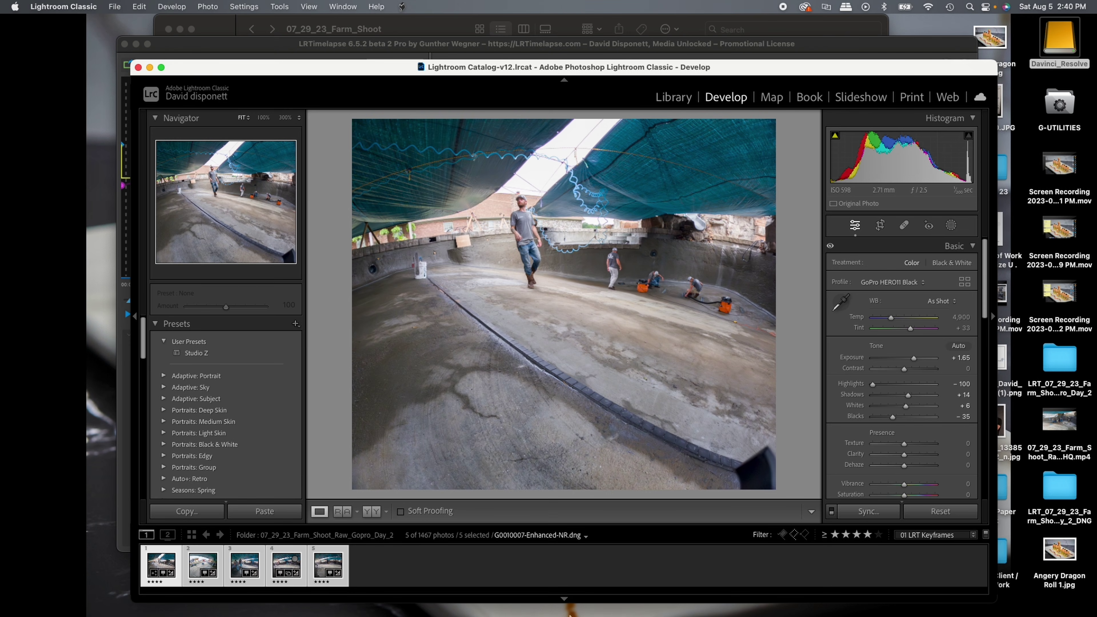
Step: Switch to LRTimelapse and apply Auto Transition to the edited keyframes of the sequence
{"action": "left_click", "coordinate": [576, 600]}
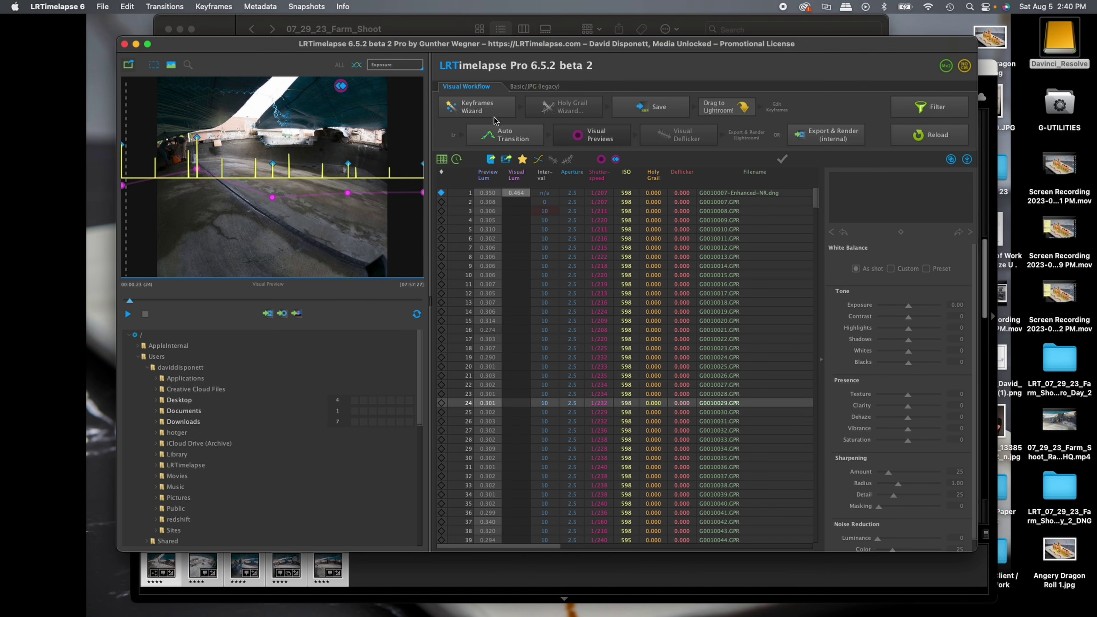
{"action": "left_click", "coordinate": [510, 143]}
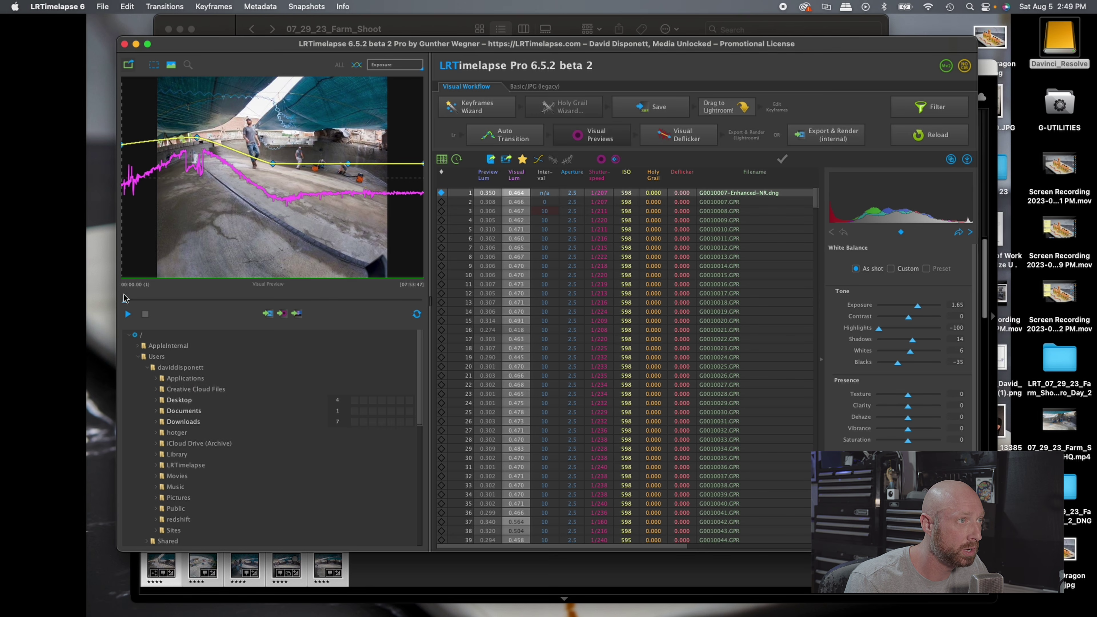
Step: Play the graded sequence in the detached preview window, then stop it and dock the preview again
{"action": "left_click", "coordinate": [128, 65]}
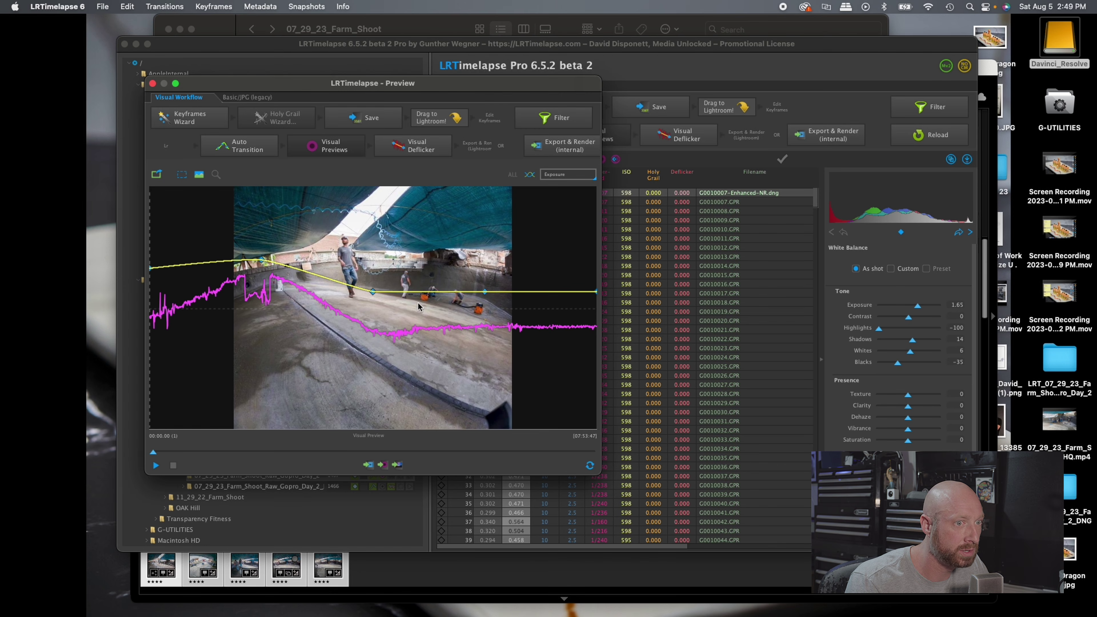
{"action": "left_click", "coordinate": [156, 465]}
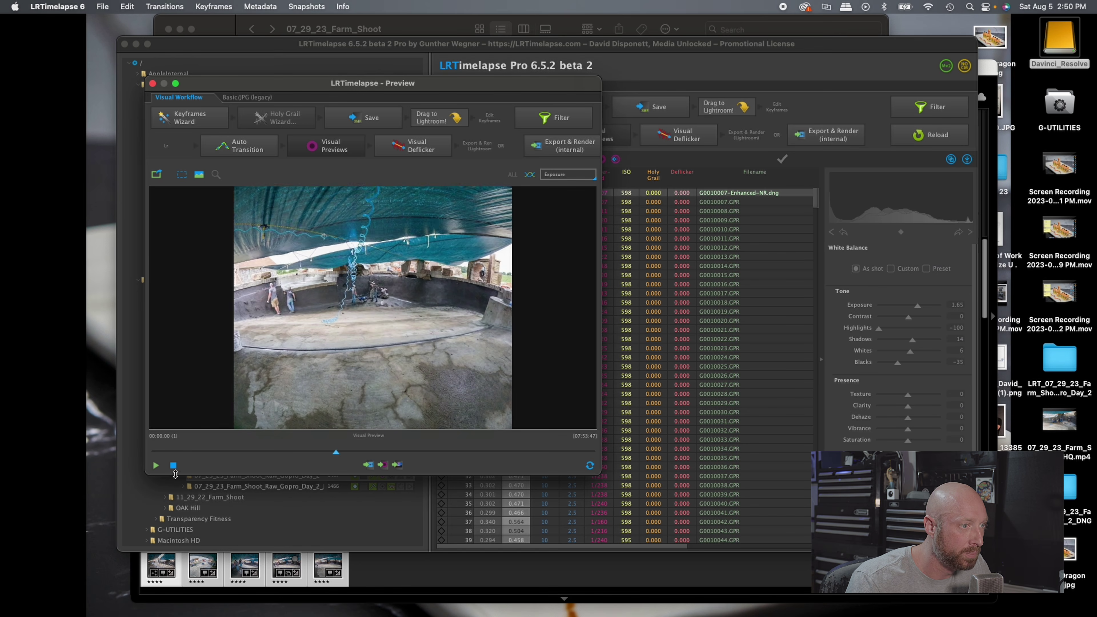
{"action": "left_click", "coordinate": [173, 466]}
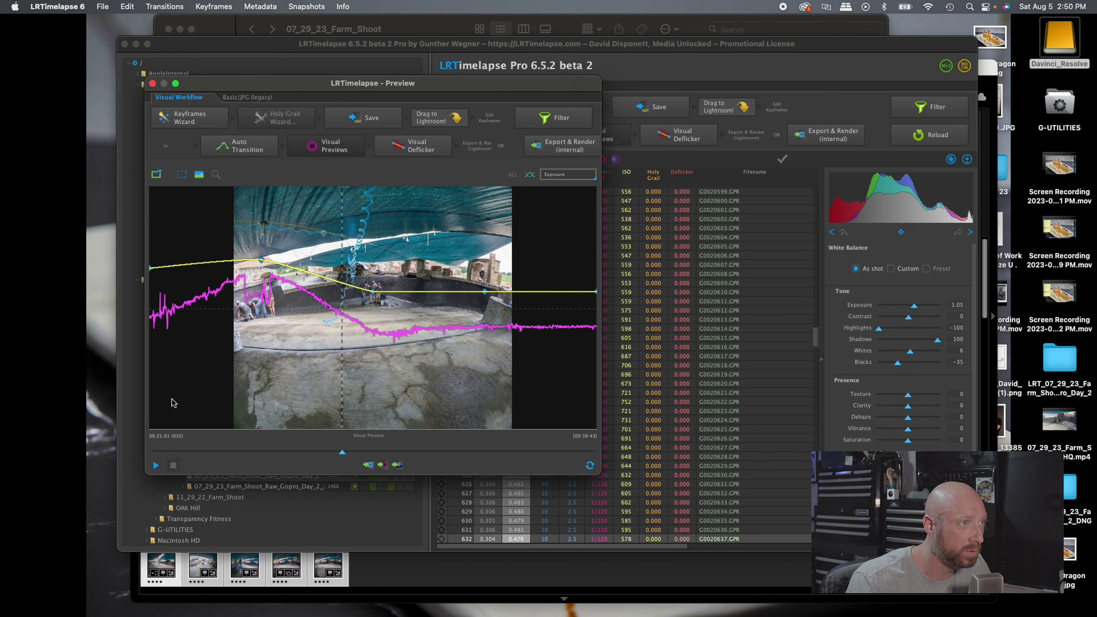
{"action": "left_click", "coordinate": [157, 174]}
Step: Apply a Visual Deflicker to the sequence with Smoothing at 10 and Default accuracy
{"action": "left_click", "coordinate": [678, 134]}
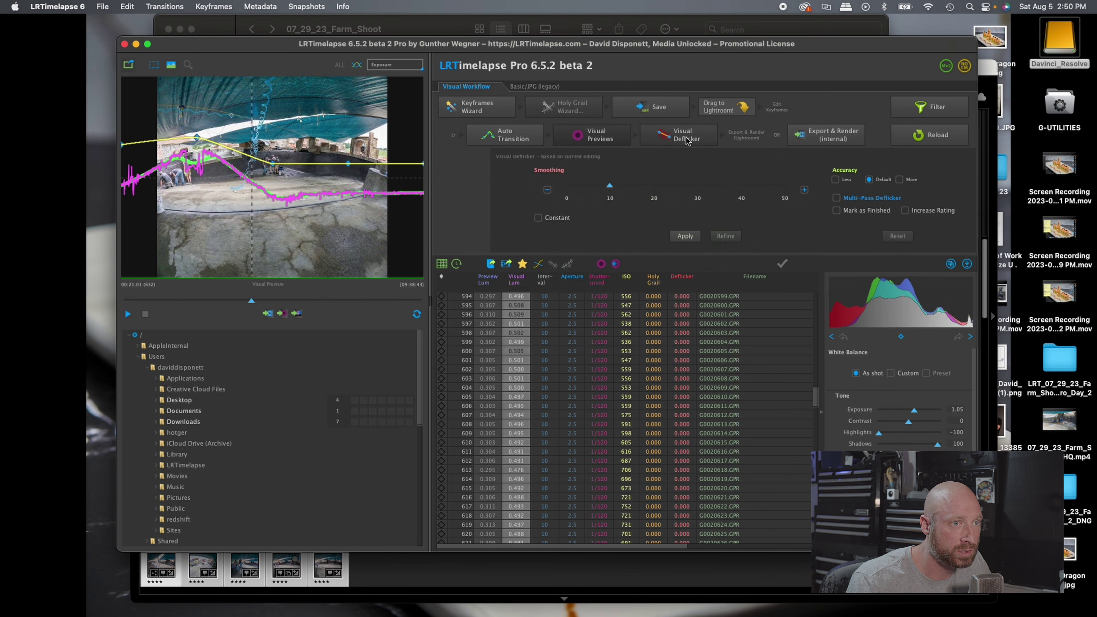
{"action": "left_click", "coordinate": [682, 238]}
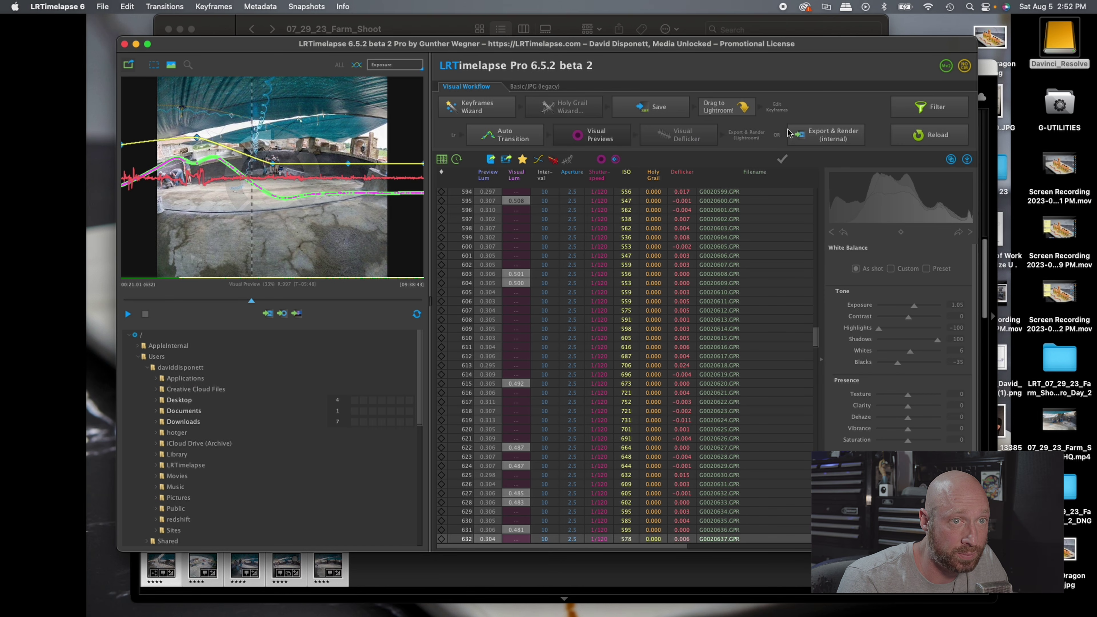
Step: Start the internal Export & Render and choose the Desktop as the output folder for the rendered files
{"action": "left_click", "coordinate": [829, 139]}
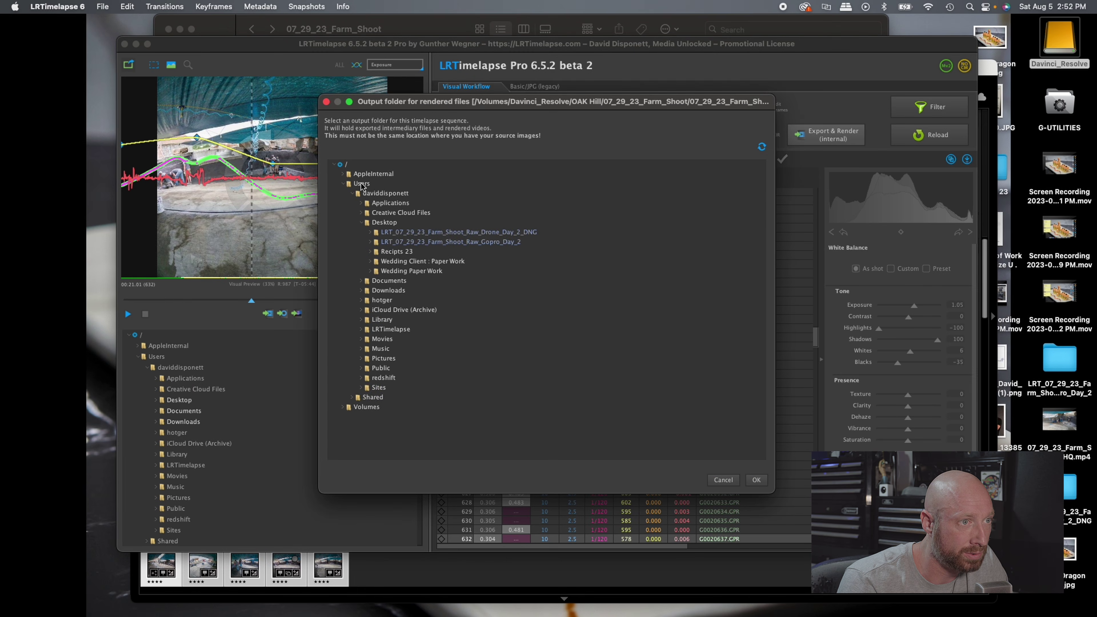
{"action": "left_click", "coordinate": [383, 222]}
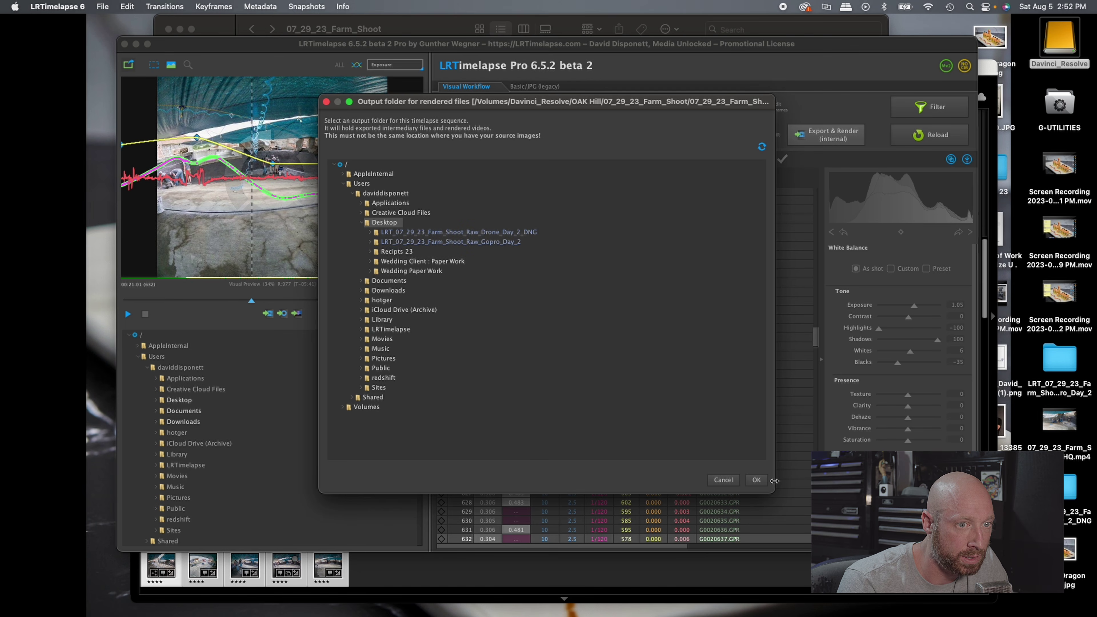
{"action": "left_click", "coordinate": [756, 480]}
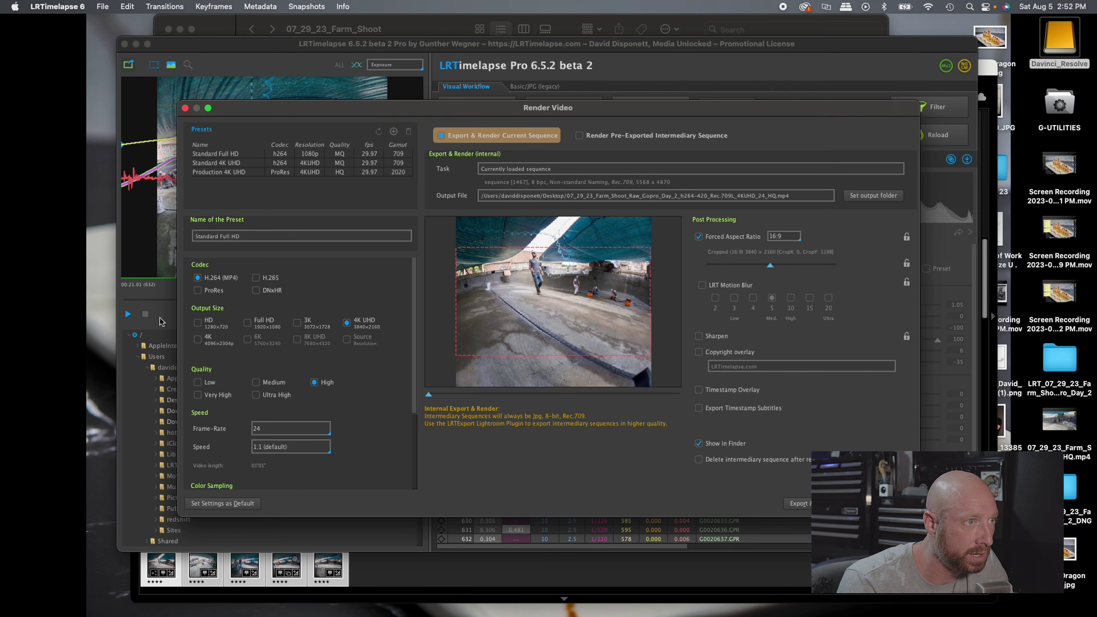
Step: Export and render the current sequence as an H.264 (MP4) video in 4K UHD at High quality and 24 fps
{"action": "left_click", "coordinate": [198, 279]}
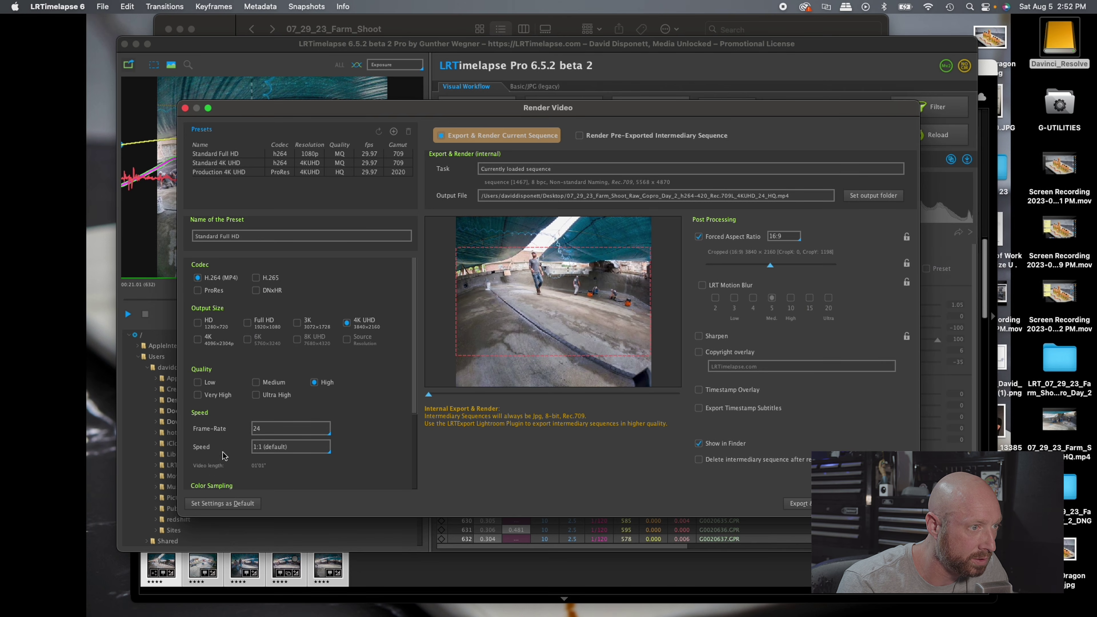
{"action": "scroll", "coordinate": [216, 474], "scroll_direction": "down", "scroll_amount": 3}
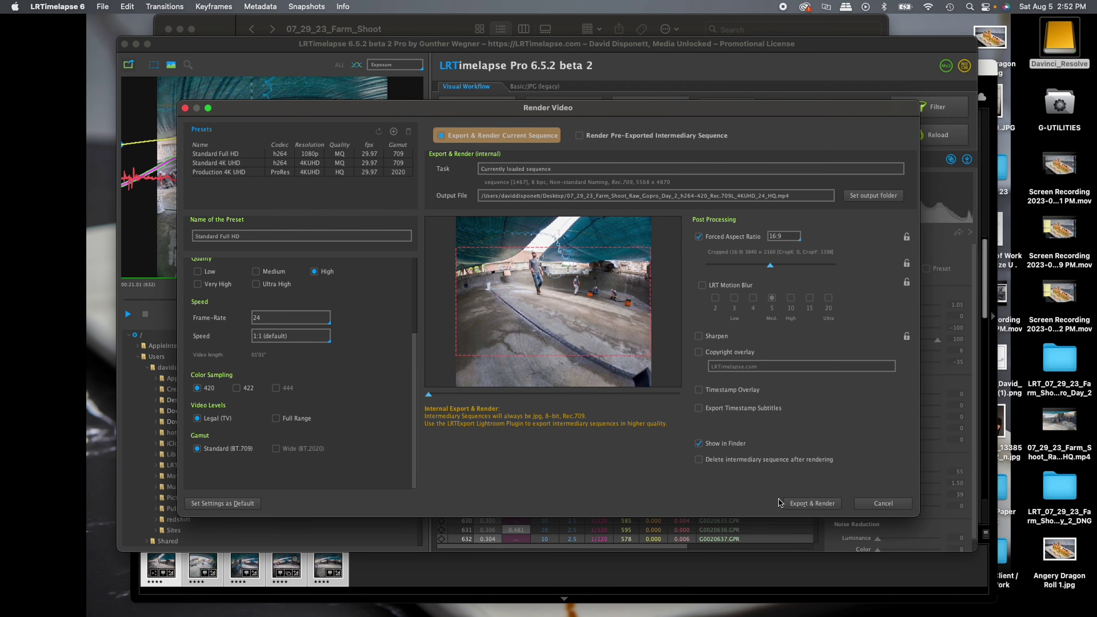
{"action": "left_click", "coordinate": [811, 505]}
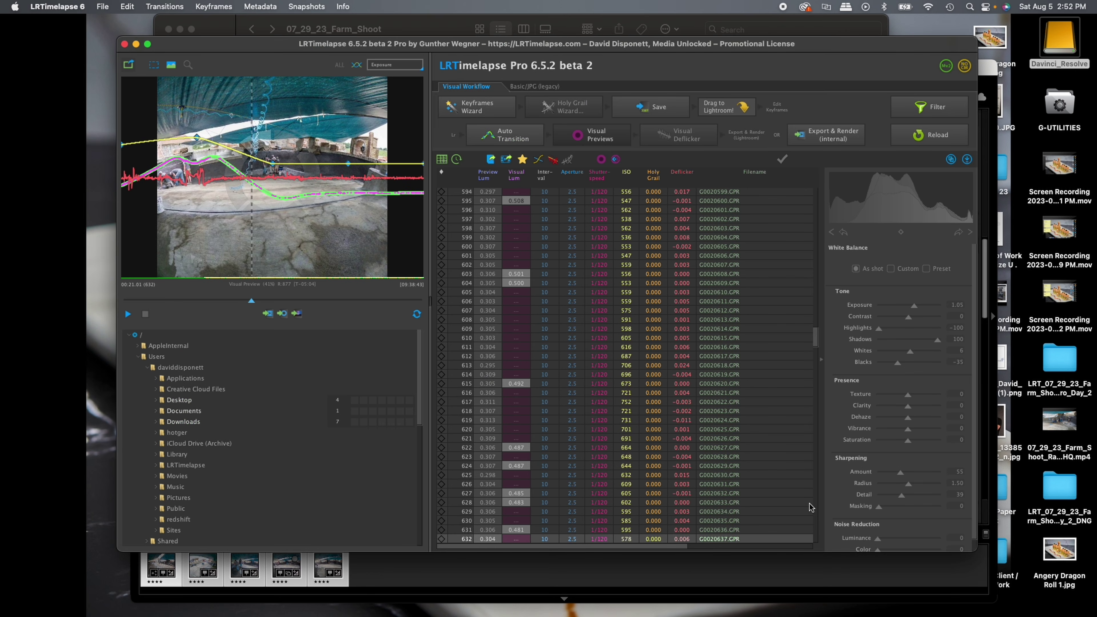